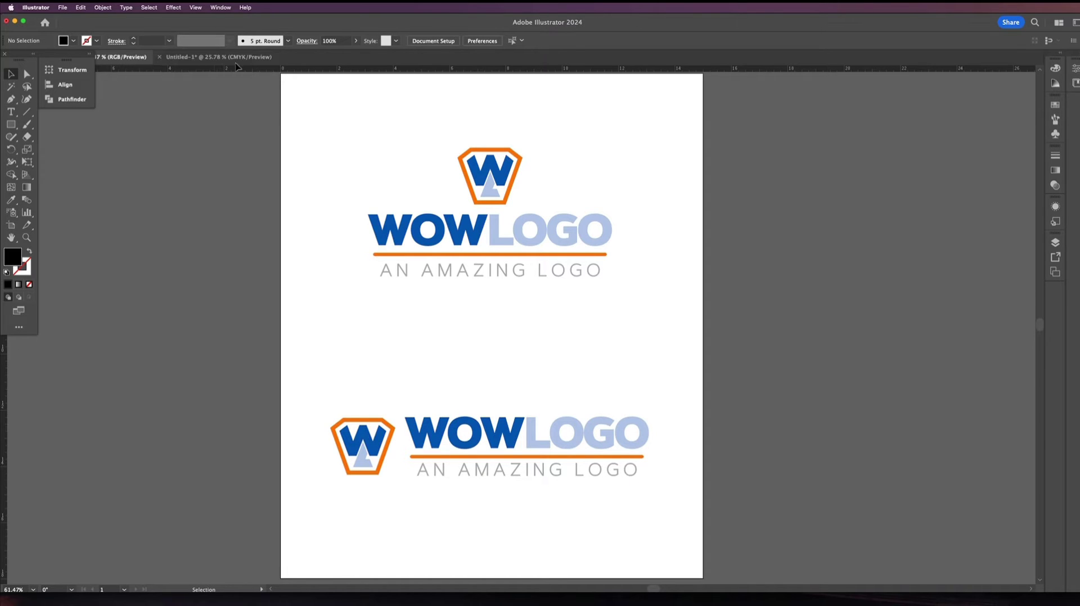
- Open the Logo Package Swatch panel from Window > Extensions and float it beside the artboard
{"action": "left_click", "coordinate": [220, 7]}
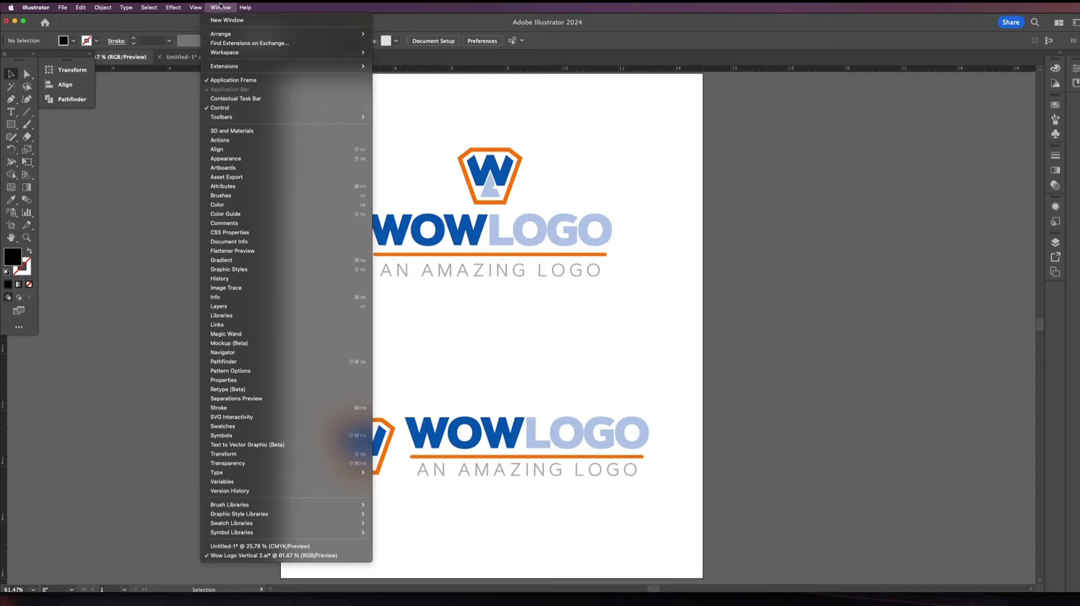
{"action": "mouse_move", "coordinate": [292, 67]}
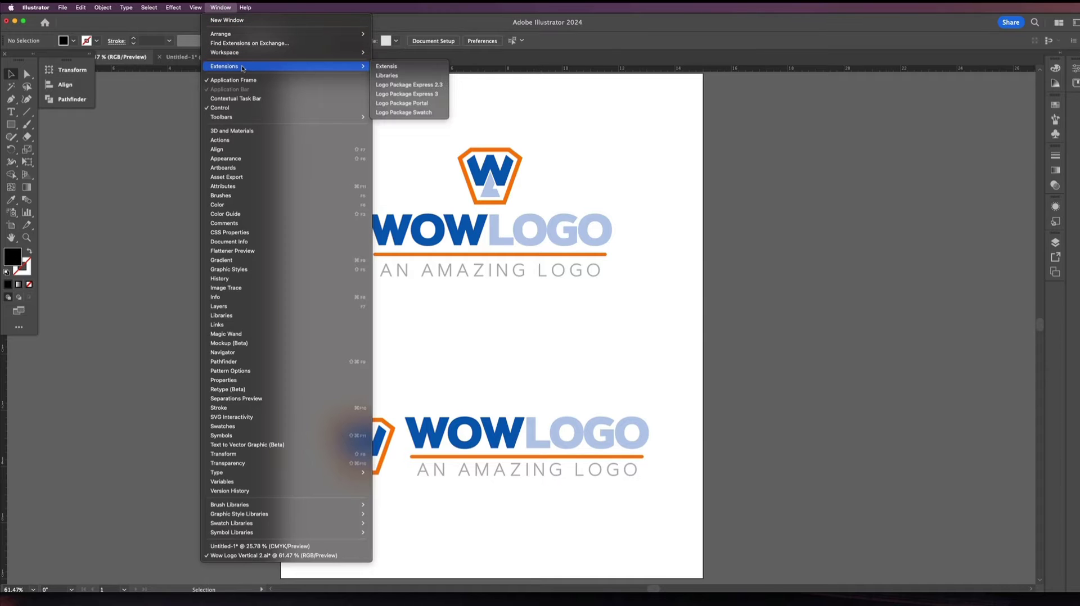
{"action": "left_click", "coordinate": [407, 114]}
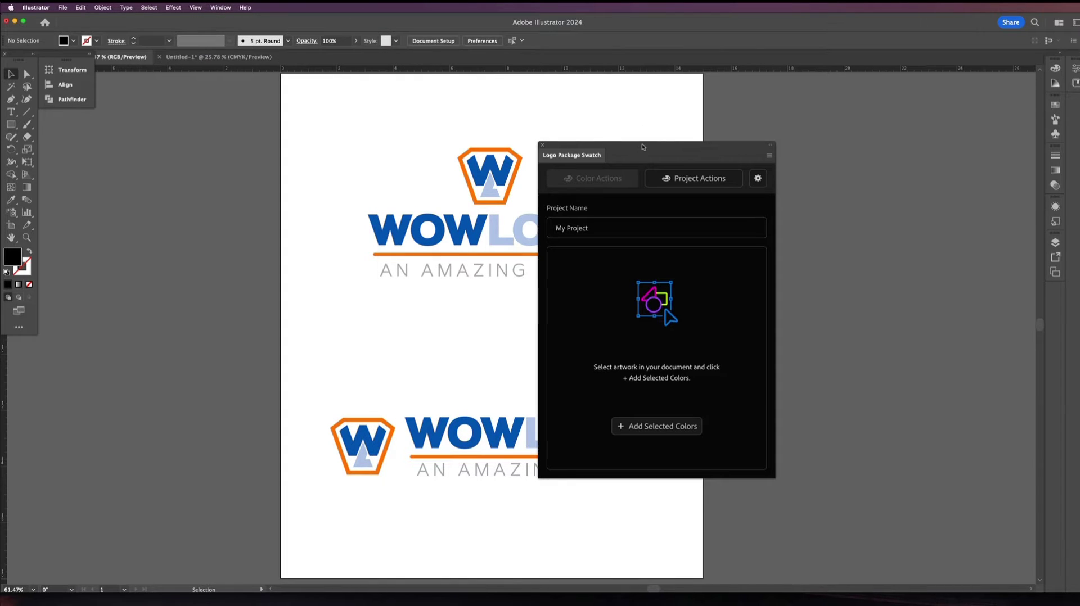
{"action": "left_click_drag", "start_coordinate": [643, 147], "coordinate": [1066, 169]}
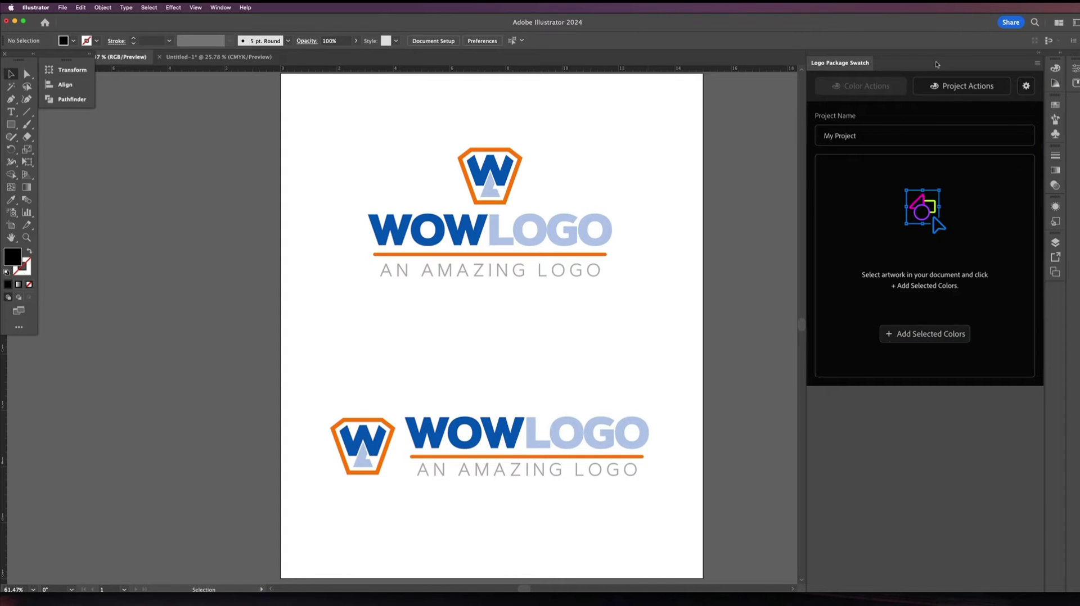
{"action": "left_click_drag", "start_coordinate": [937, 64], "coordinate": [841, 136]}
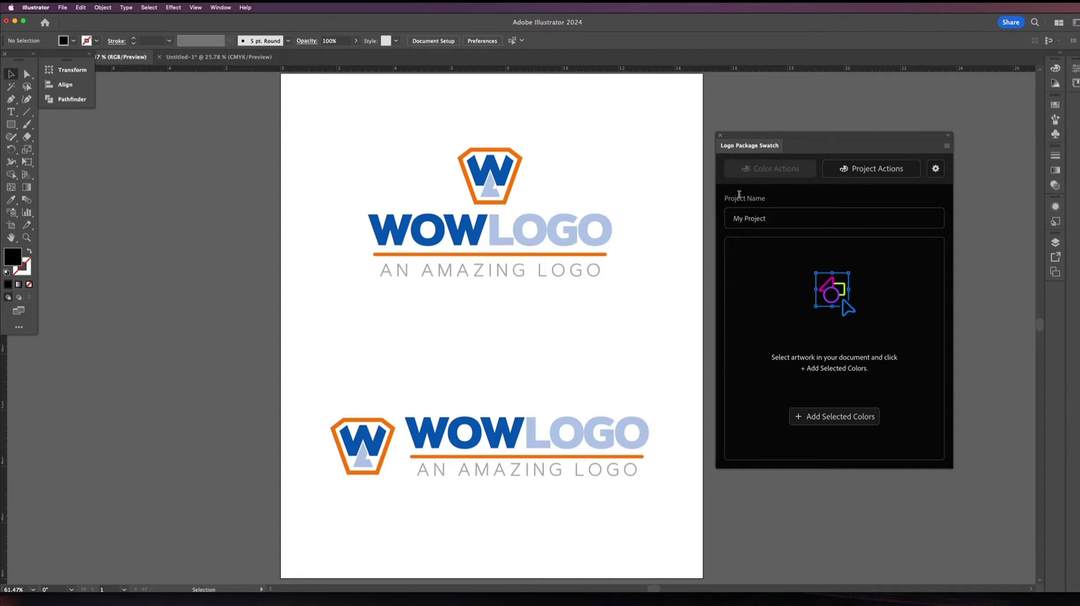
- Rename the swatch project from My Project to 'Wow Logo'
{"action": "triple_click", "coordinate": [797, 219]}
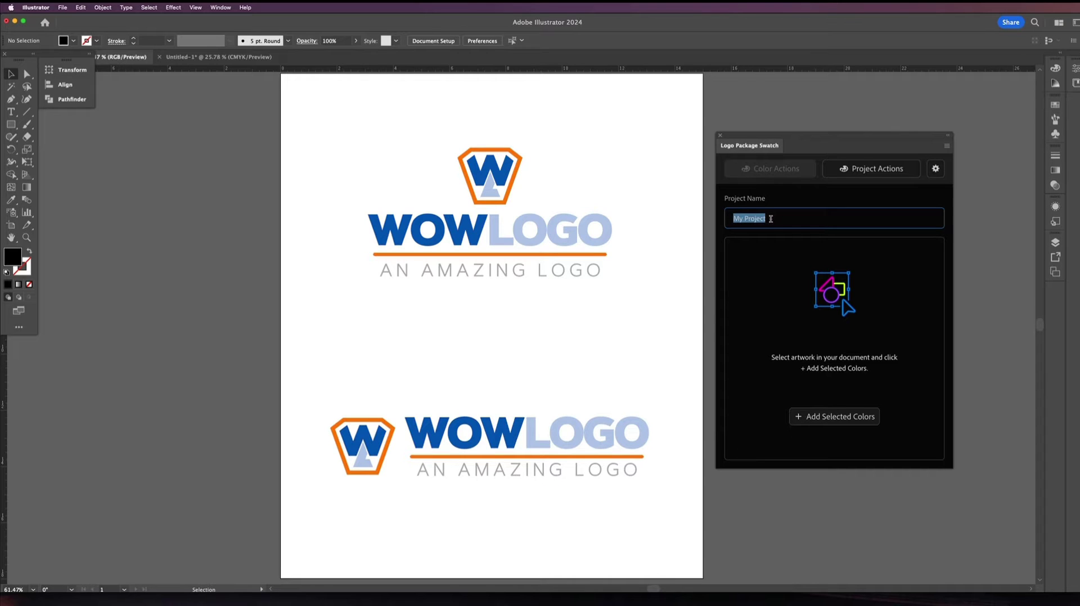
{"action": "type", "text": "Wow Logo"}
{"action": "left_click", "coordinate": [804, 278]}
- Add the top logo's four colours to the project as swatches
{"action": "left_click_drag", "start_coordinate": [336, 120], "coordinate": [636, 310]}
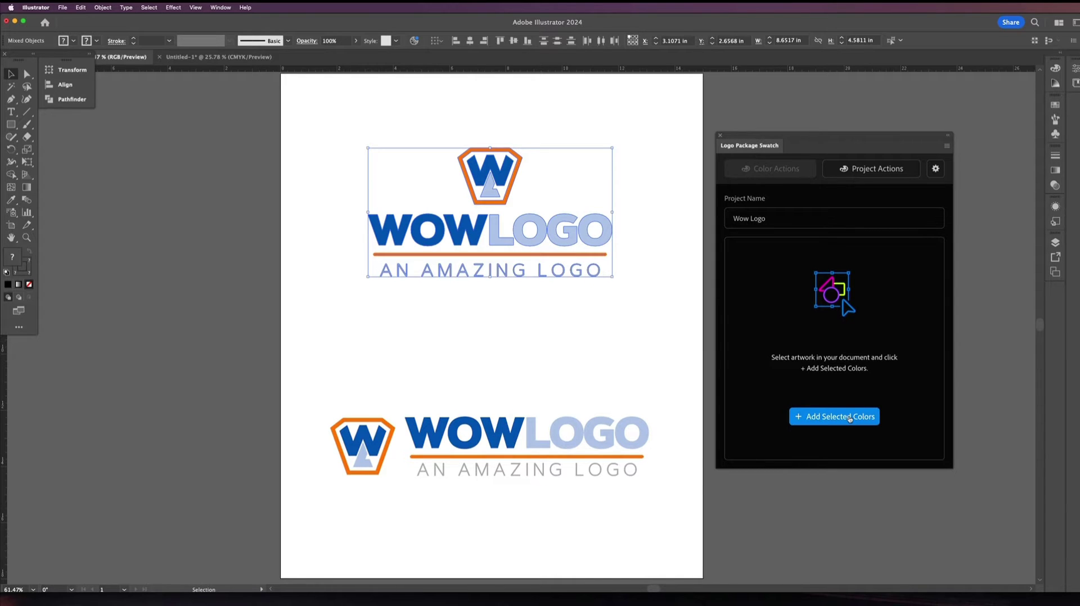
{"action": "left_click", "coordinate": [850, 417]}
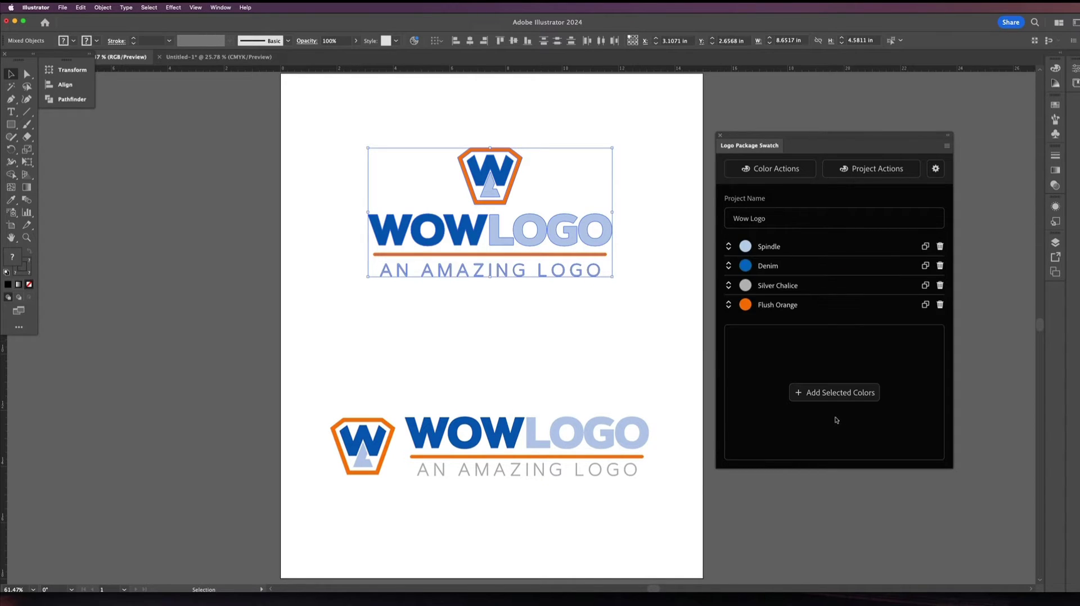
{"action": "left_click", "coordinate": [642, 285]}
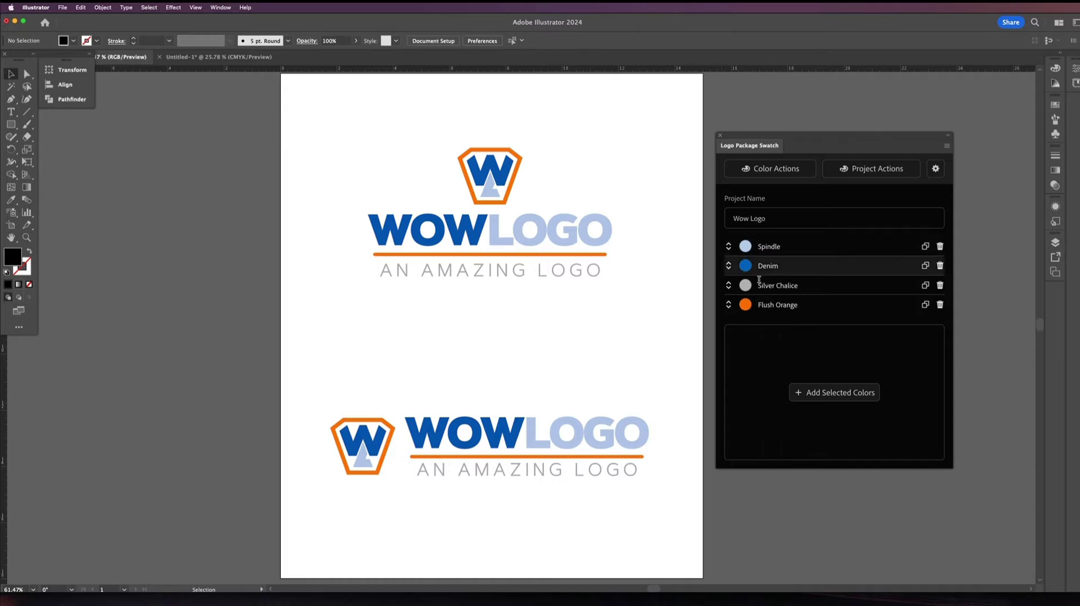
- Rename the Spindle swatch to 'Light Blue' and the Denim swatch to 'Dark Blue'
{"action": "left_click", "coordinate": [771, 246]}
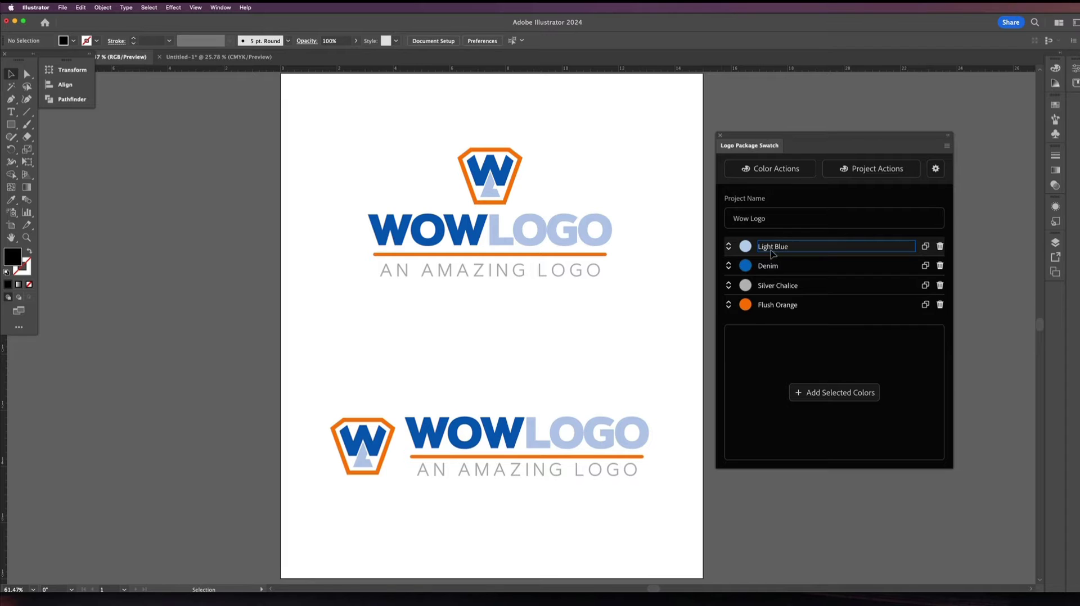
{"action": "double_click", "coordinate": [772, 266]}
{"action": "type", "text": "Dark Blue"}
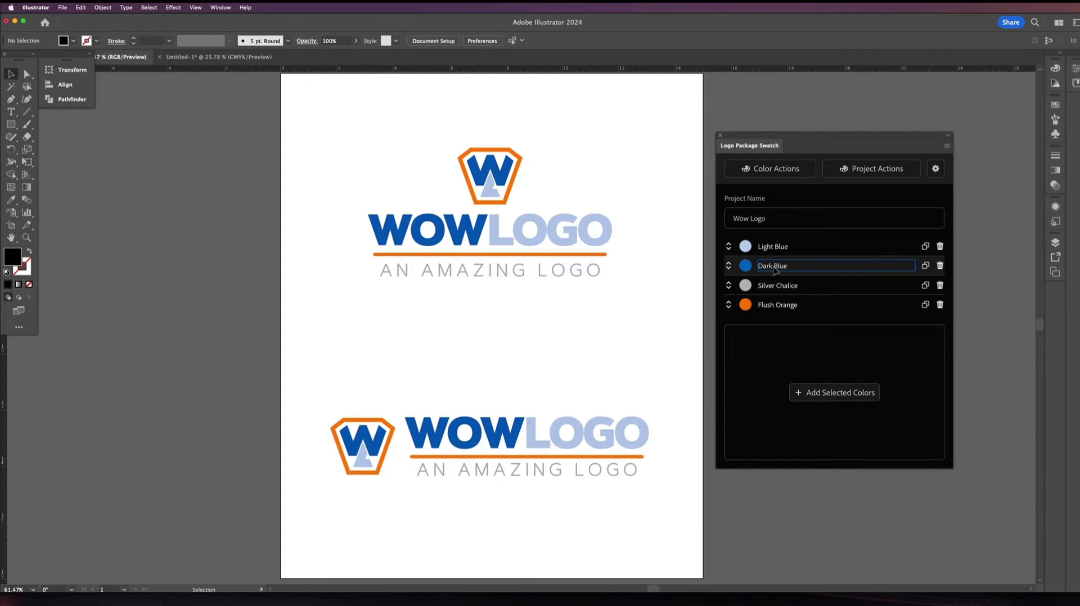
{"action": "key", "text": "Return"}
{"action": "double_click", "coordinate": [820, 285]}
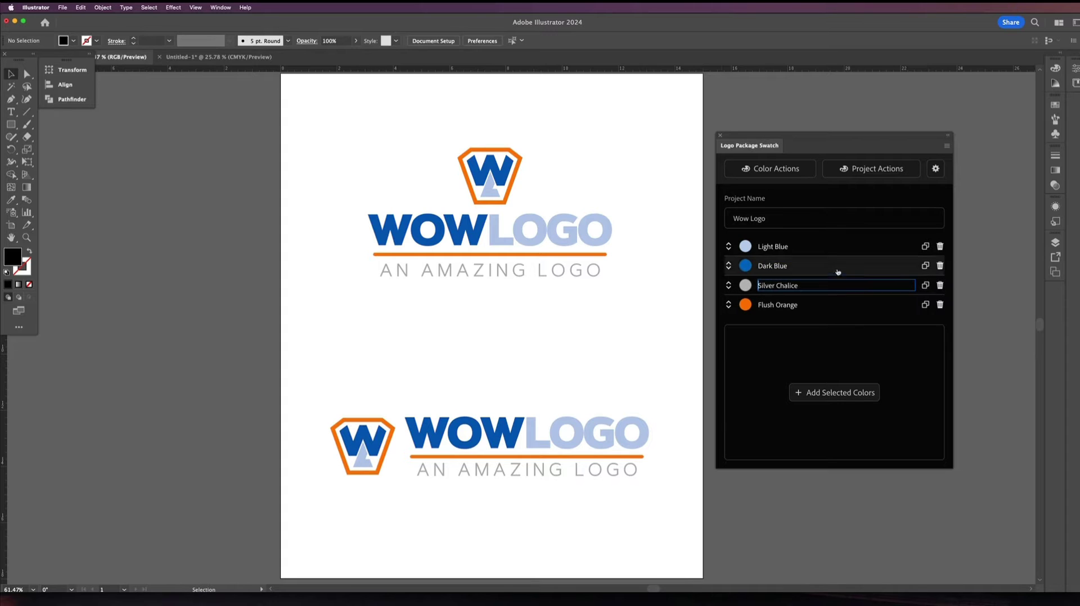
- Expand Light Blue's colour values and copy its HEX code #B6CAEA
{"action": "left_click", "coordinate": [729, 248]}
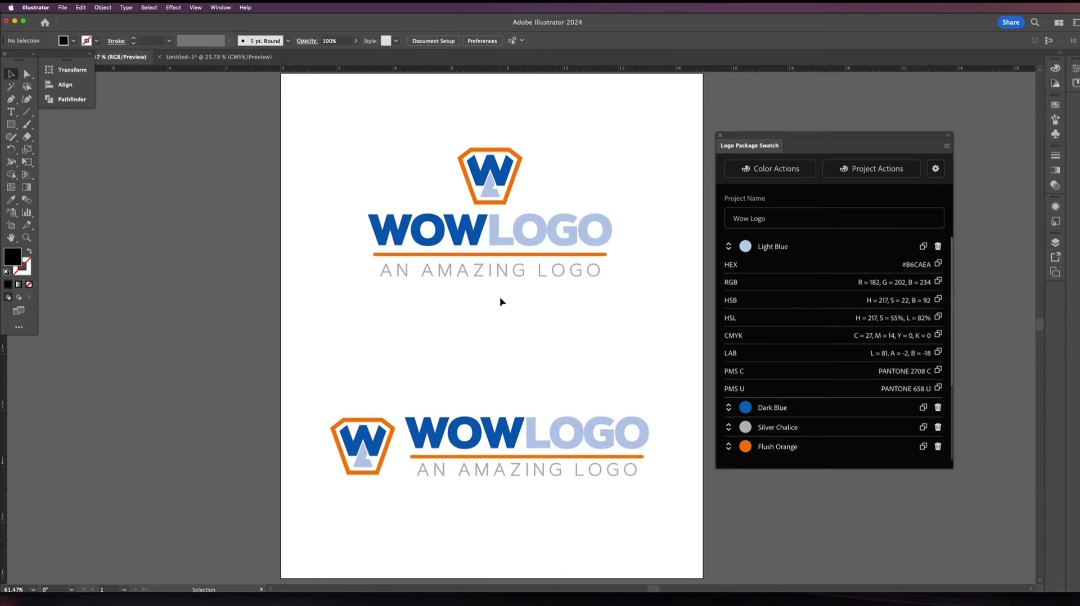
{"action": "left_click", "coordinate": [728, 247]}
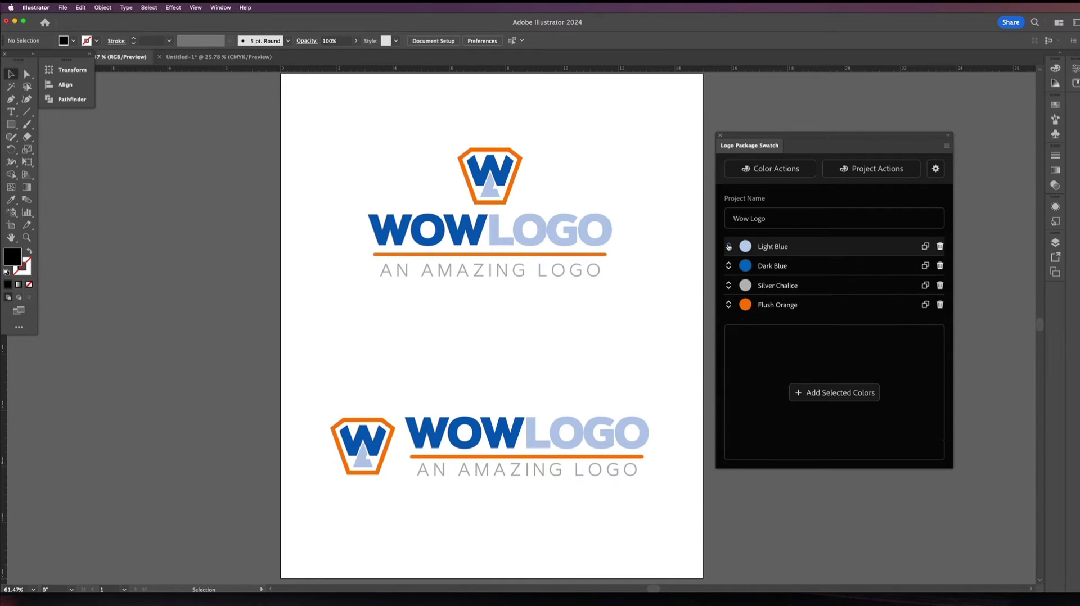
{"action": "left_click", "coordinate": [728, 265]}
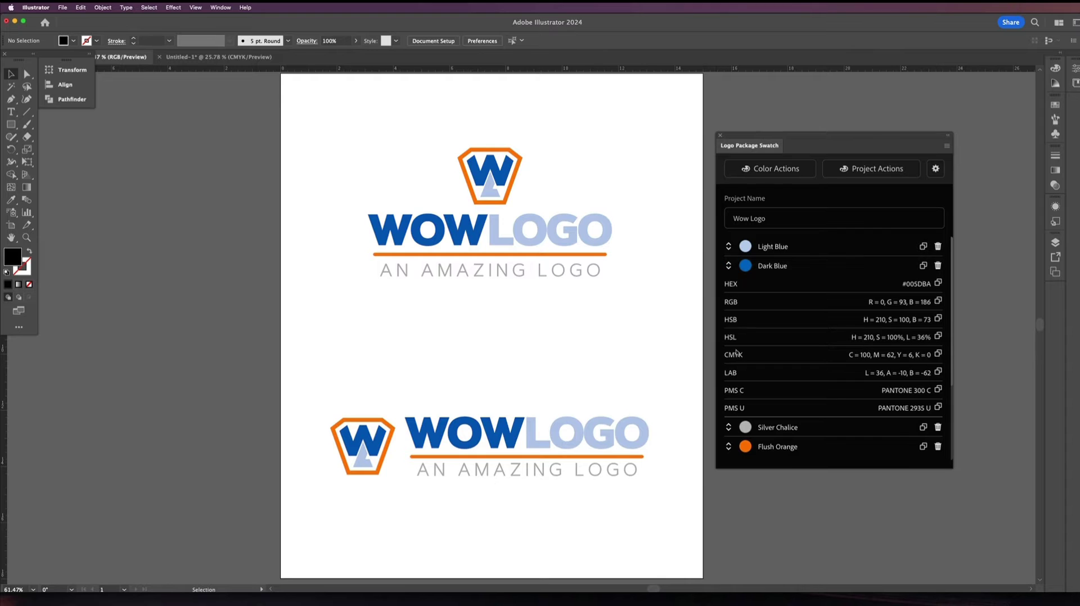
{"action": "left_click", "coordinate": [728, 427]}
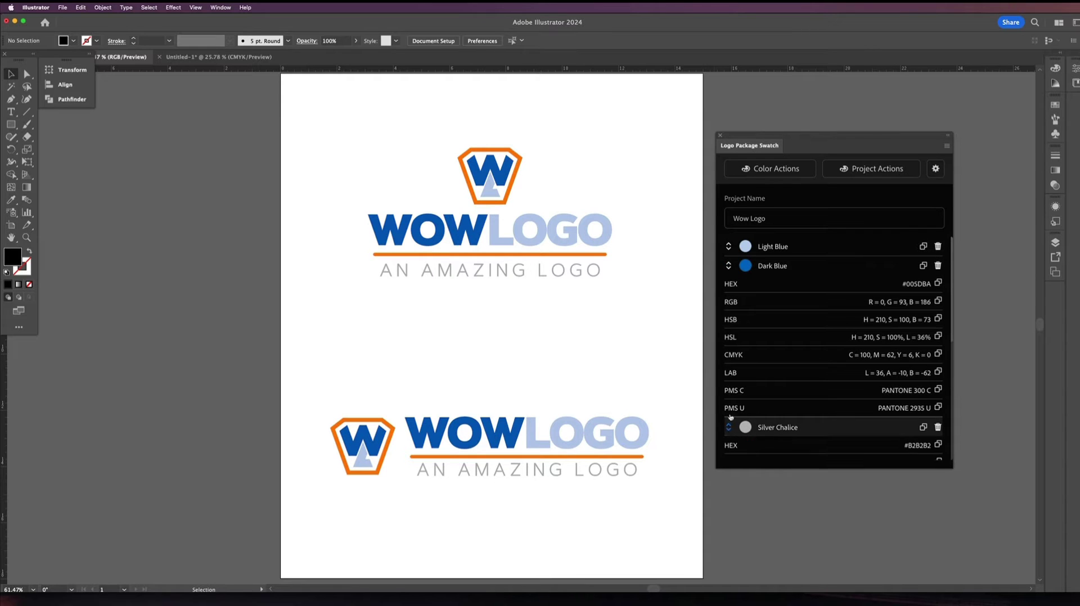
{"action": "left_click", "coordinate": [728, 266]}
{"action": "left_click", "coordinate": [729, 286]}
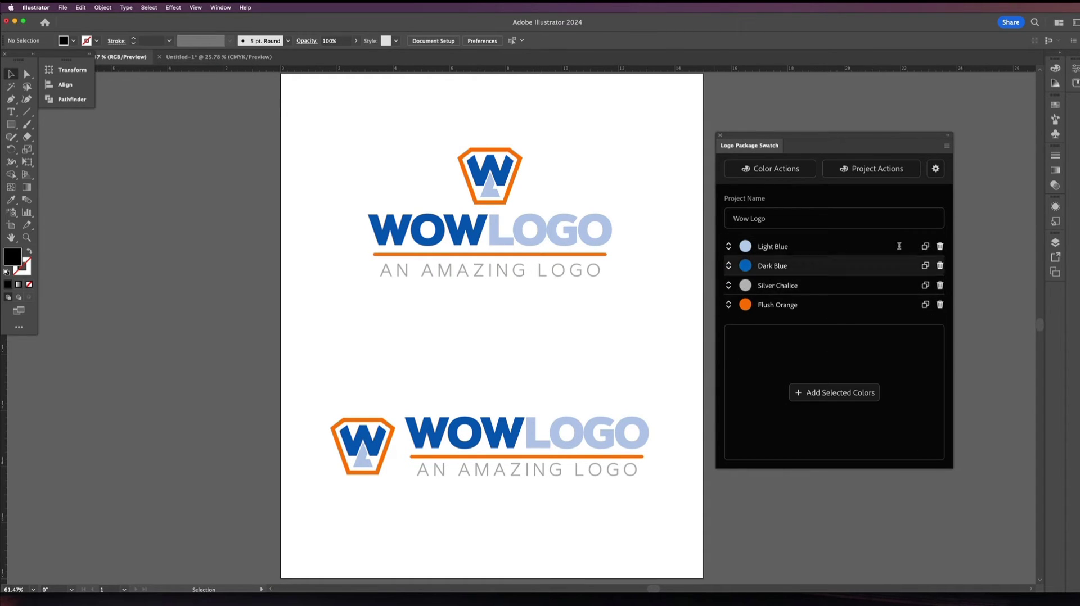
{"action": "left_click", "coordinate": [728, 246]}
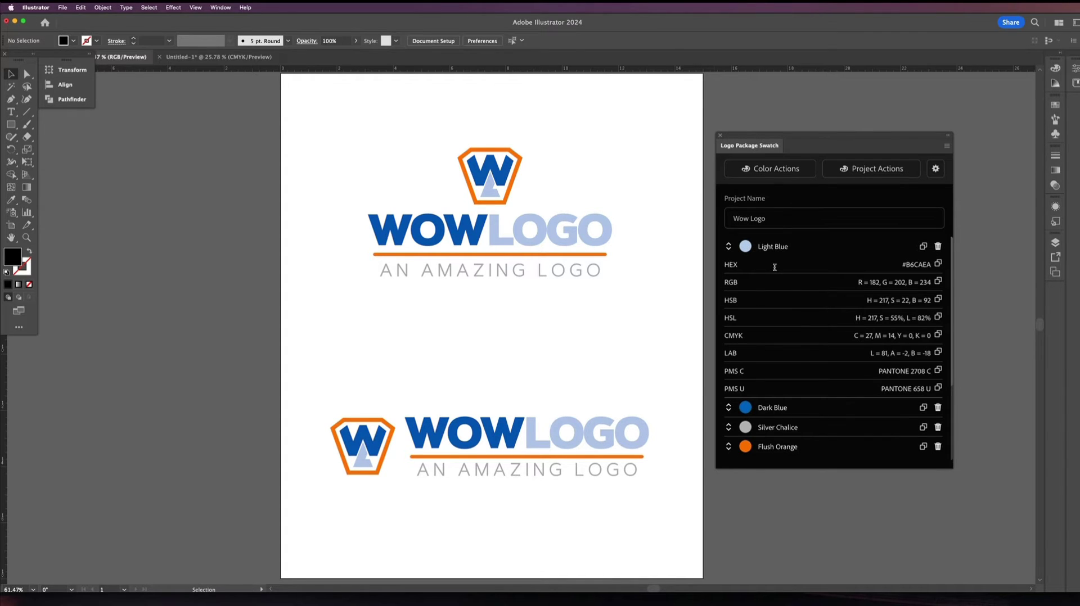
{"action": "left_click", "coordinate": [938, 265]}
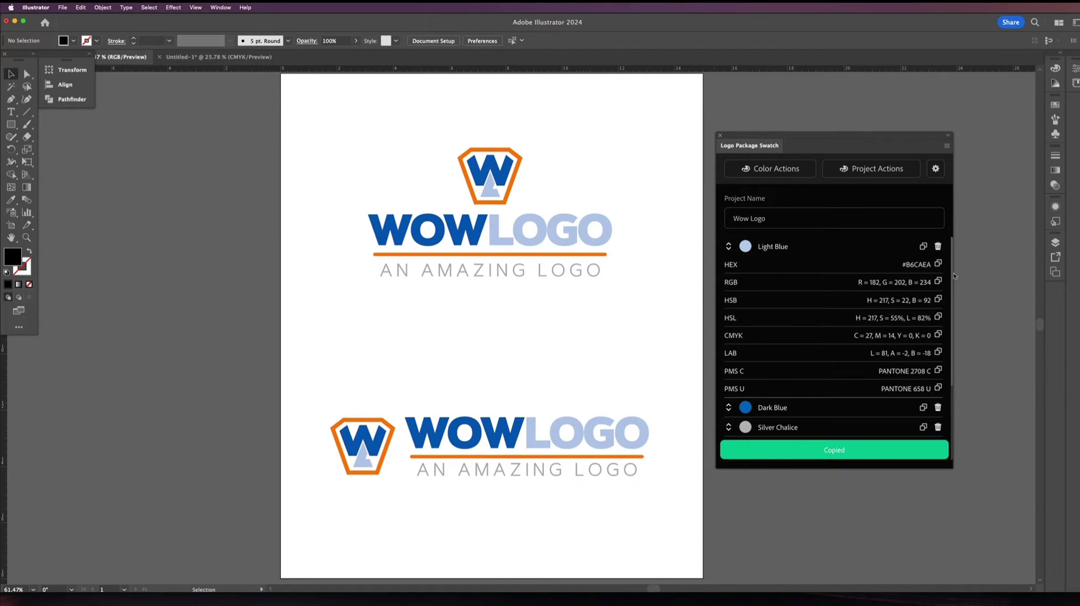
- Paste the #B6CAEA HEX code as a text object mid-artboard
{"action": "left_click", "coordinate": [12, 112]}
{"action": "left_click", "coordinate": [483, 345]}
{"action": "key", "text": "cmd+v"}
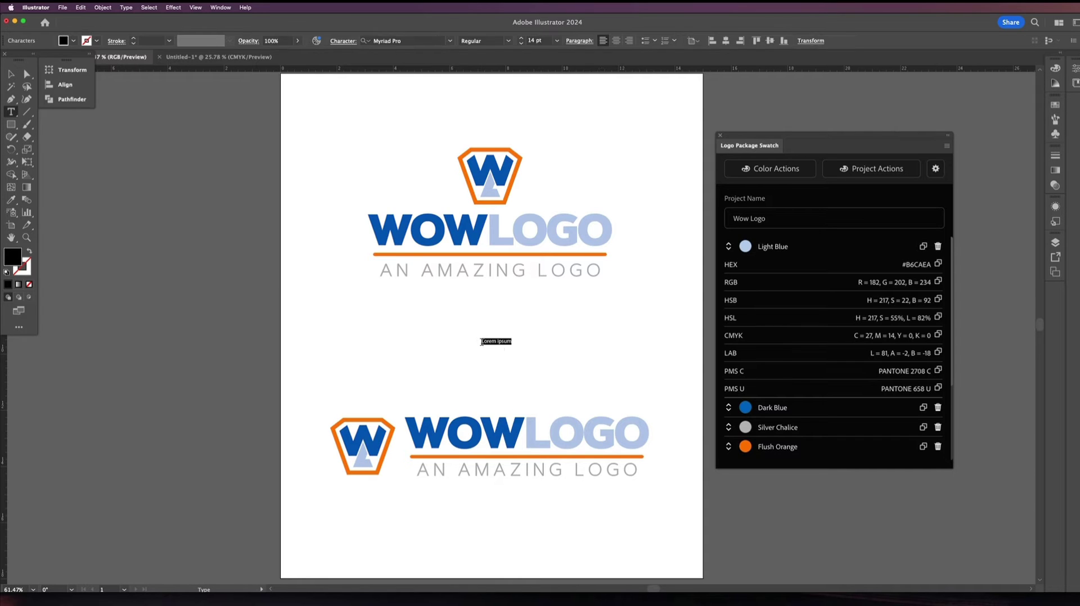
{"action": "key", "text": "Escape"}
{"action": "left_click", "coordinate": [515, 359], "text": "super"}
{"action": "left_click", "coordinate": [501, 342], "text": "super"}
{"action": "left_click", "coordinate": [540, 364], "text": "super"}
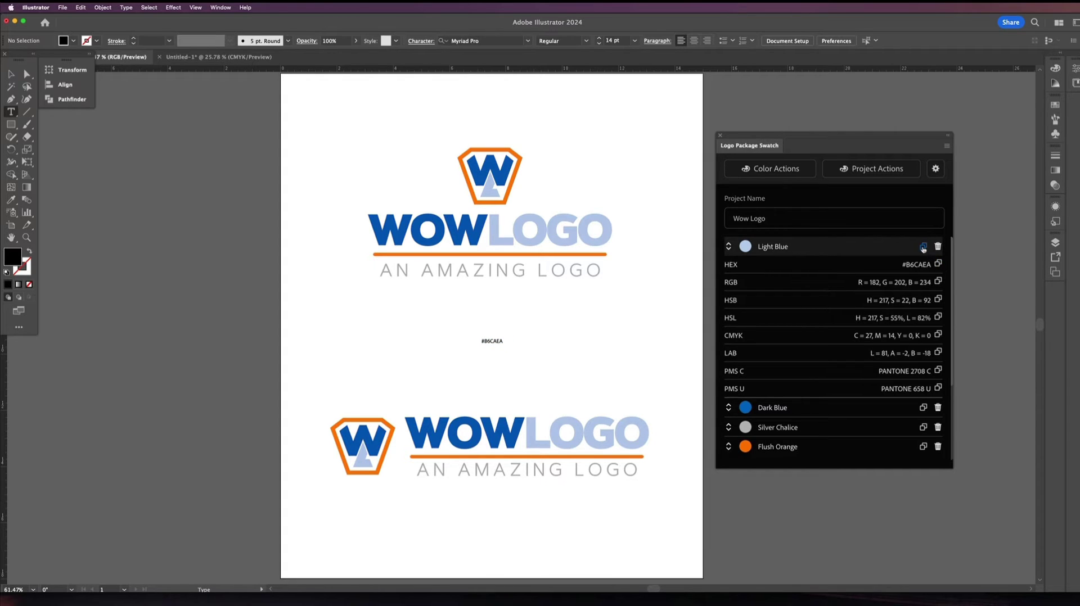
- Copy all of Light Blue's colour values and paste them as text beside the HEX code
{"action": "left_click", "coordinate": [923, 247]}
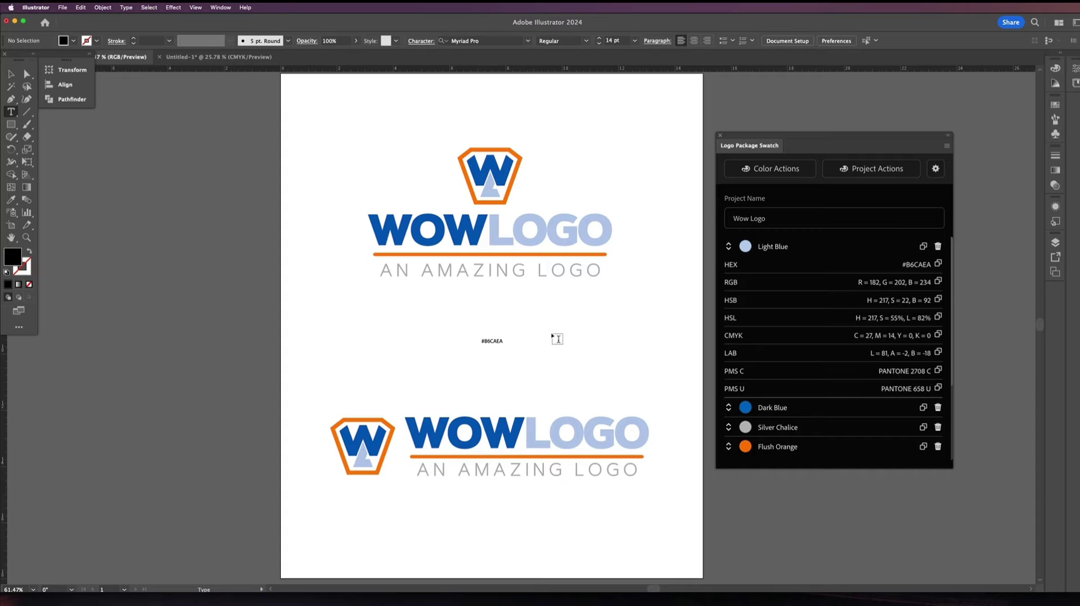
{"action": "left_click", "coordinate": [551, 312]}
{"action": "key", "text": "super+v"}
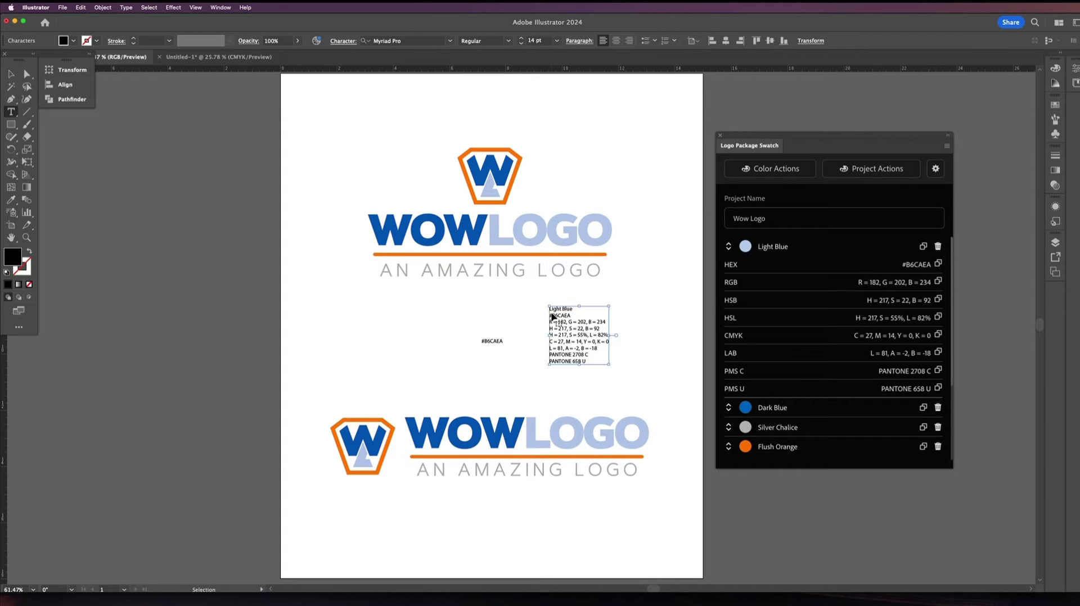
{"action": "key", "text": "Escape"}
{"action": "left_click", "coordinate": [617, 384], "text": "super"}
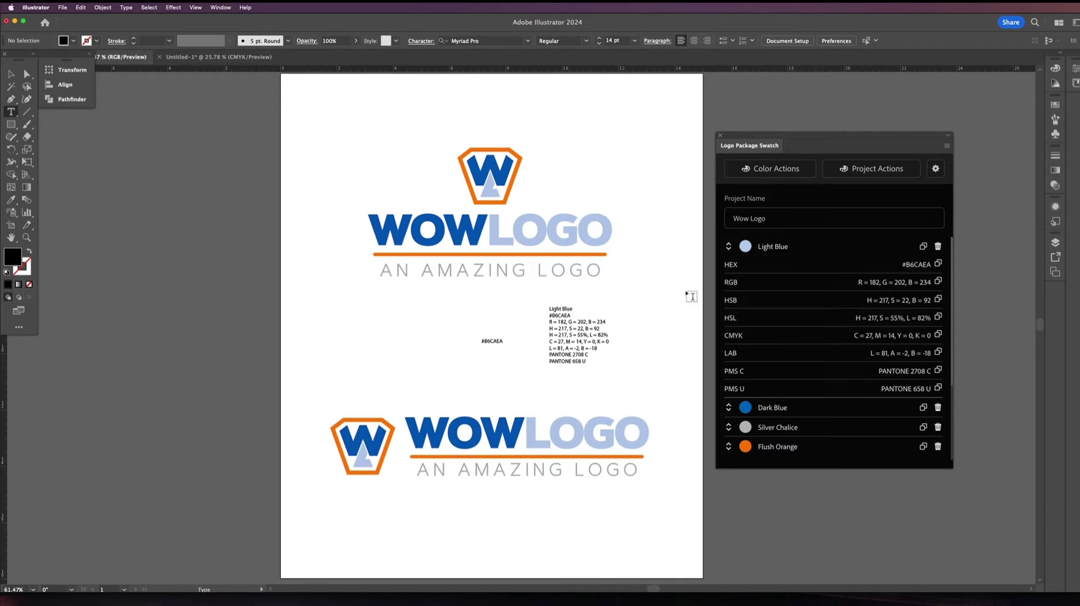
- Copy all four swatches' colour specs and paste them as text at the artboard's top left
{"action": "left_click", "coordinate": [729, 248]}
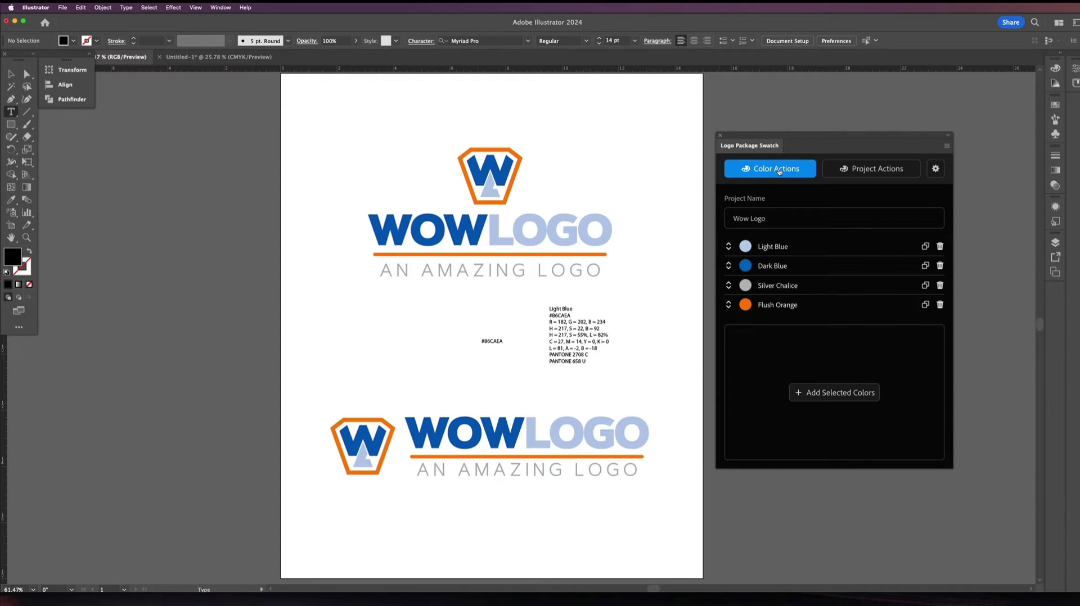
{"action": "left_click", "coordinate": [780, 171]}
{"action": "left_click", "coordinate": [766, 216]}
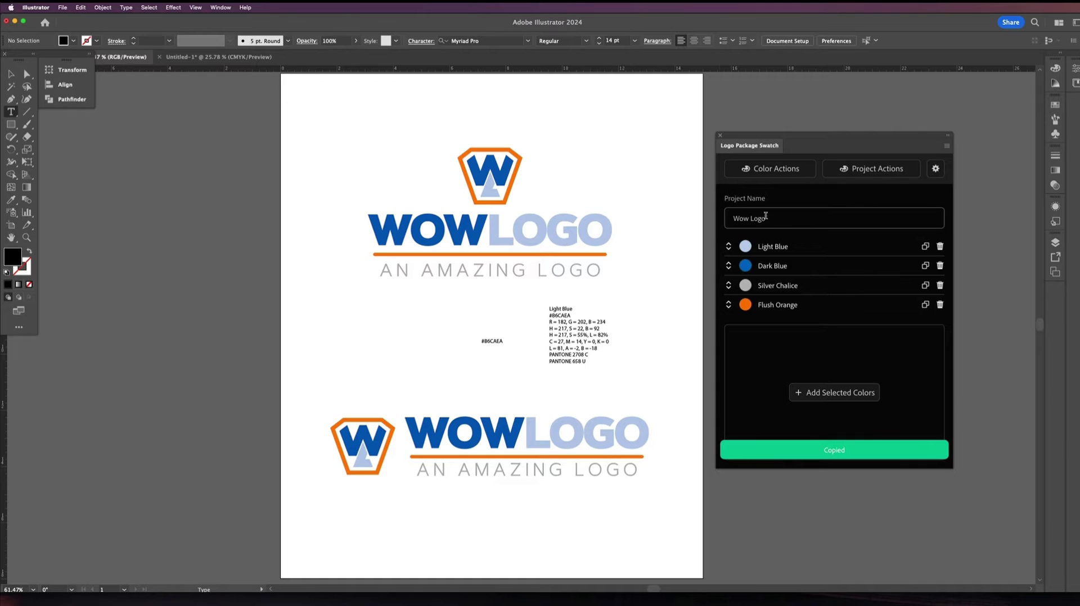
{"action": "left_click", "coordinate": [342, 134]}
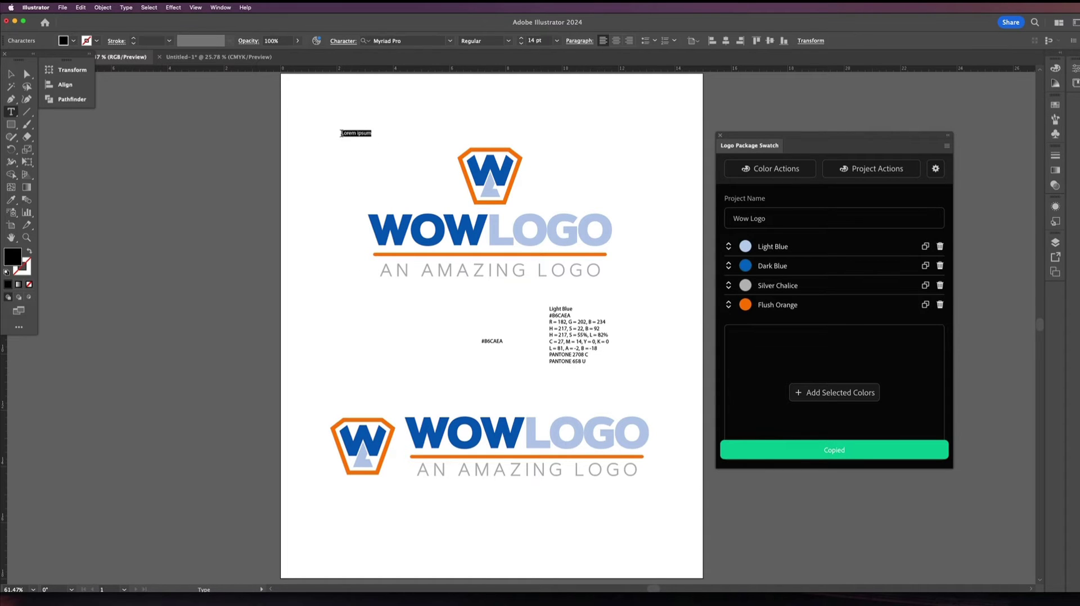
{"action": "key", "text": "super+v"}
{"action": "left_click_drag", "start_coordinate": [354, 147], "coordinate": [314, 152]}
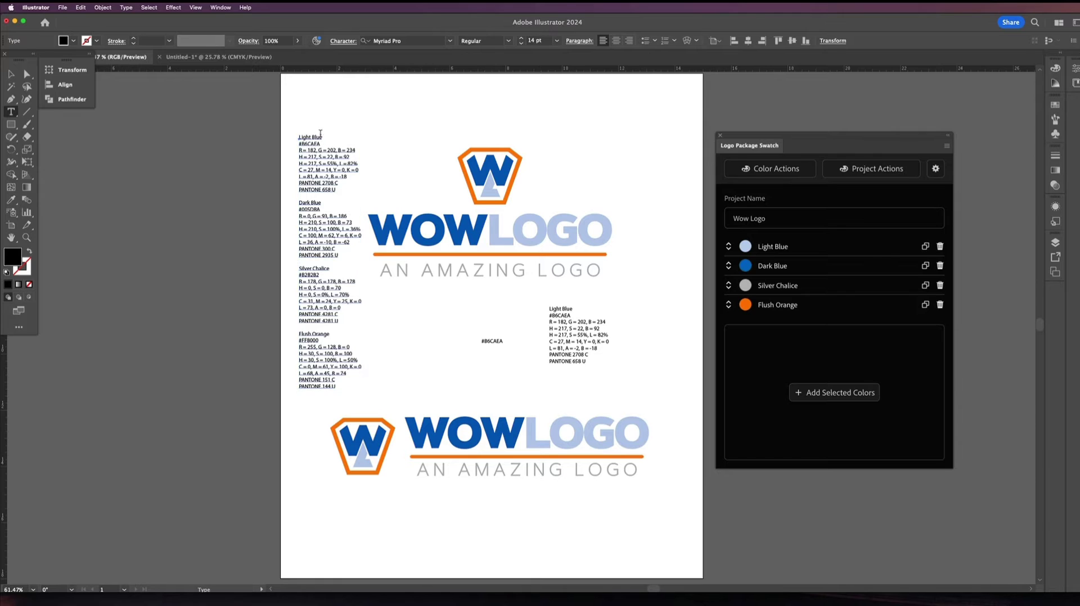
{"action": "left_click", "coordinate": [374, 132], "text": "super"}
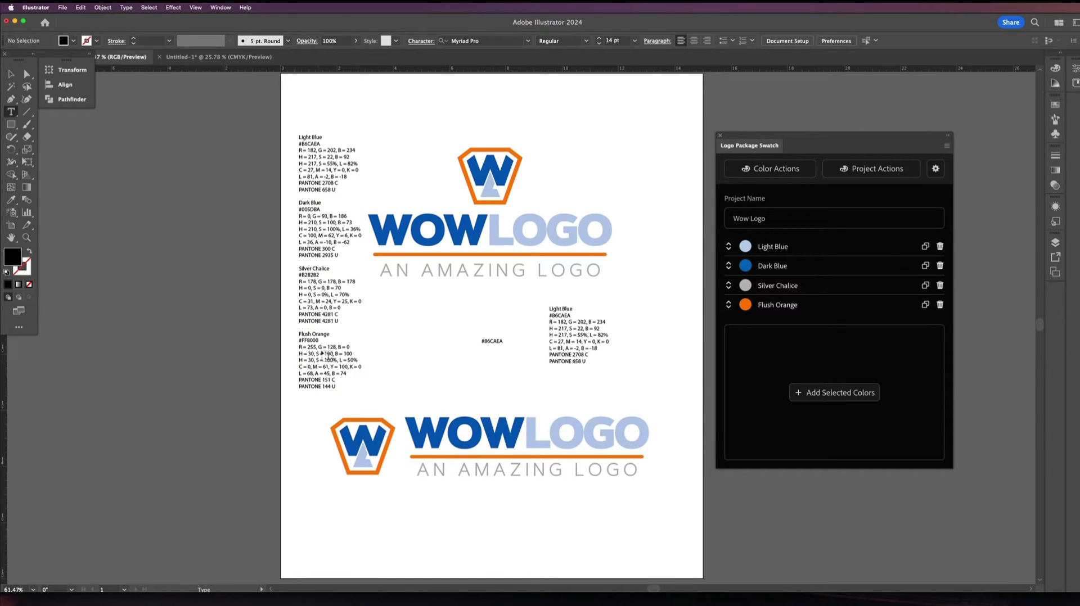
- Delete the four-colour spec, #B6CAEA label and Light Blue spec text blocks
{"action": "key", "text": "v"}
{"action": "left_click", "coordinate": [319, 286], "text": "super"}
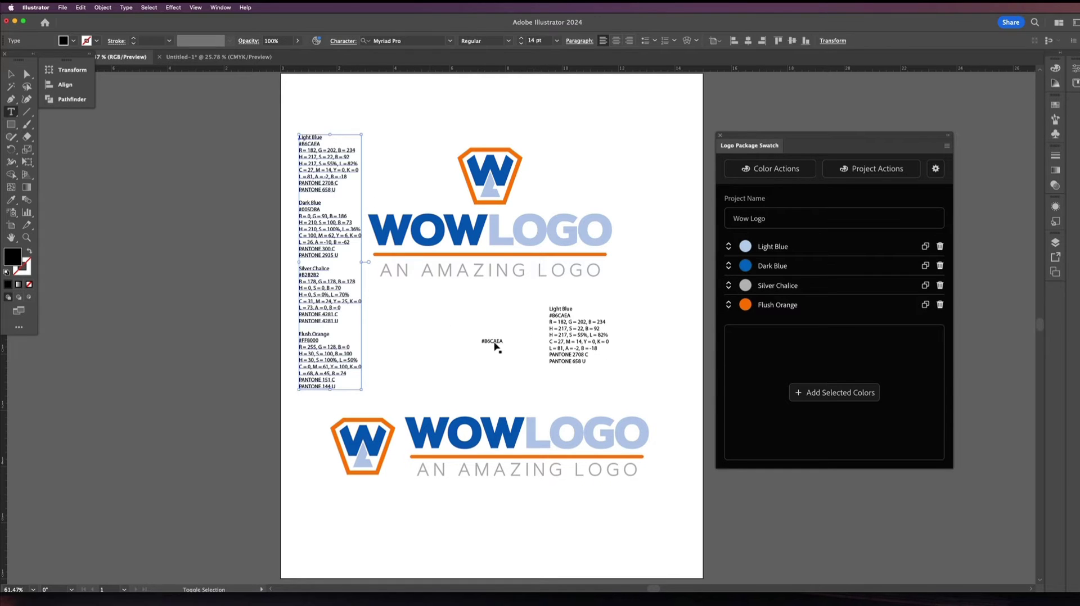
{"action": "left_click", "coordinate": [494, 342], "text": "shift+super"}
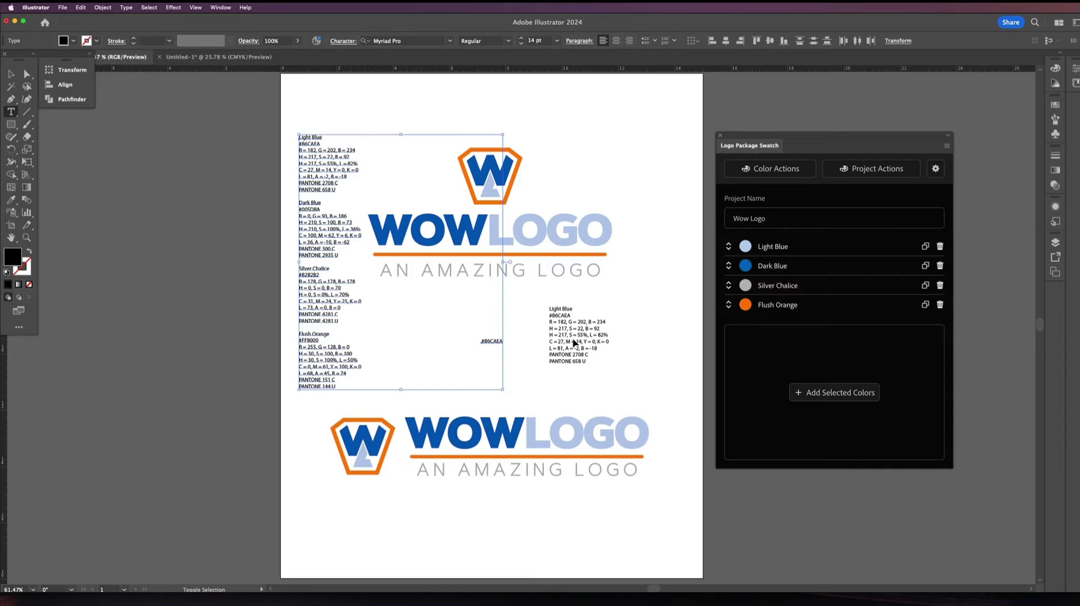
{"action": "left_click", "coordinate": [574, 342], "text": "shift+super"}
{"action": "key", "text": "Delete"}
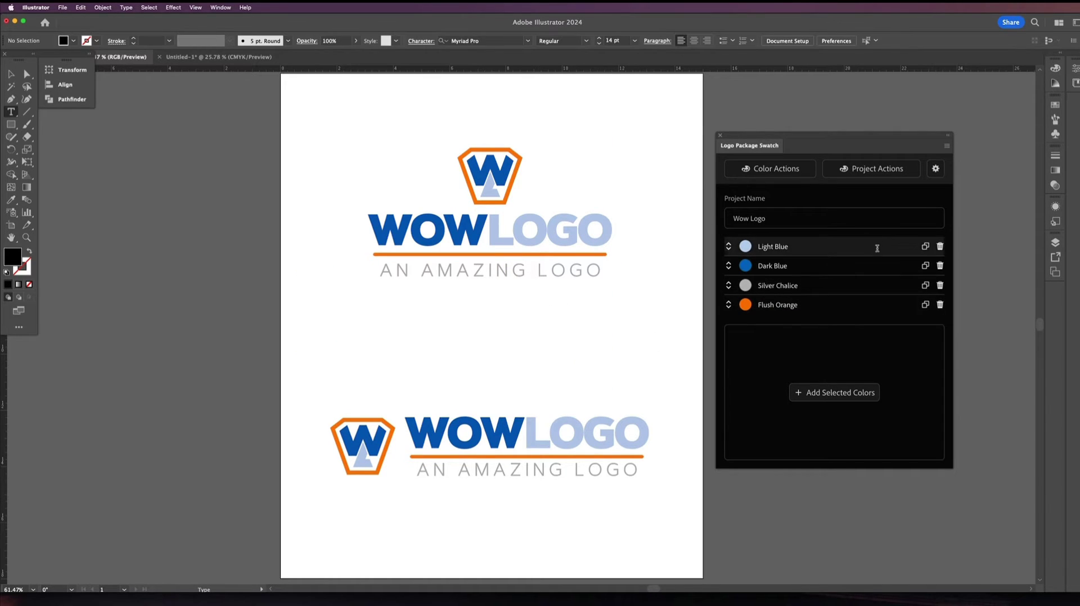
{"action": "left_click", "coordinate": [729, 248]}
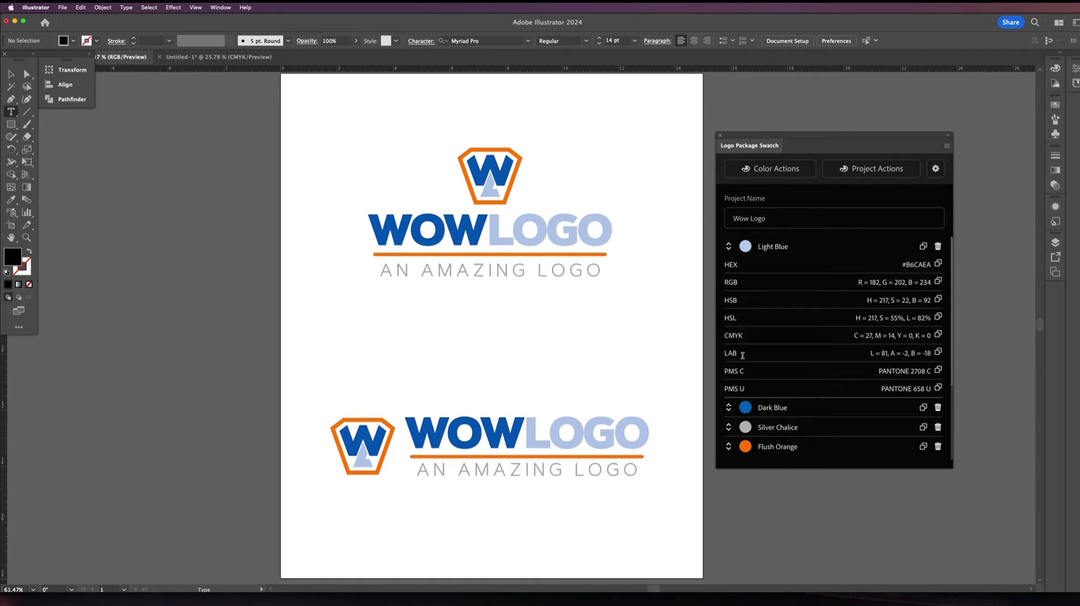
{"action": "left_click", "coordinate": [728, 246]}
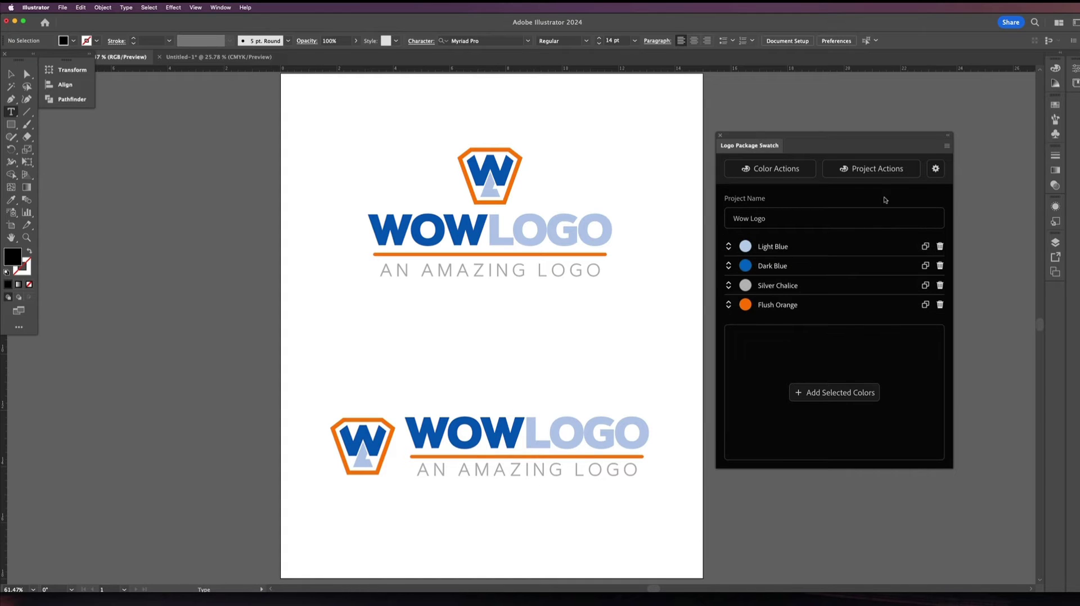
- Turn off the HSL, HSB and LAB formats in panel Settings, then expand Light Blue to verify
{"action": "left_click", "coordinate": [937, 171]}
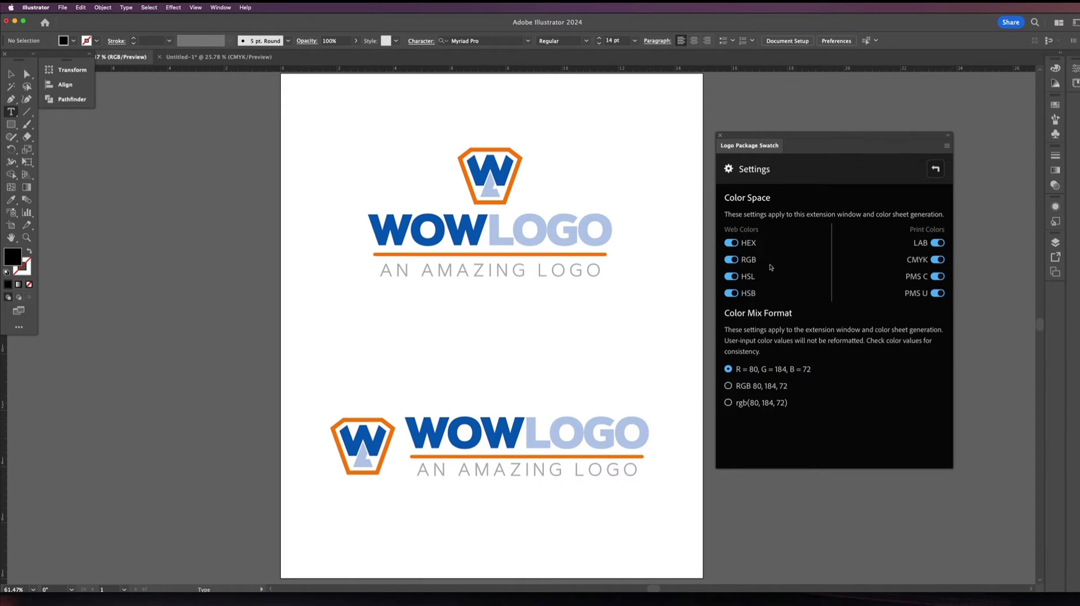
{"action": "left_click", "coordinate": [731, 276]}
{"action": "left_click", "coordinate": [732, 294]}
{"action": "left_click", "coordinate": [937, 243]}
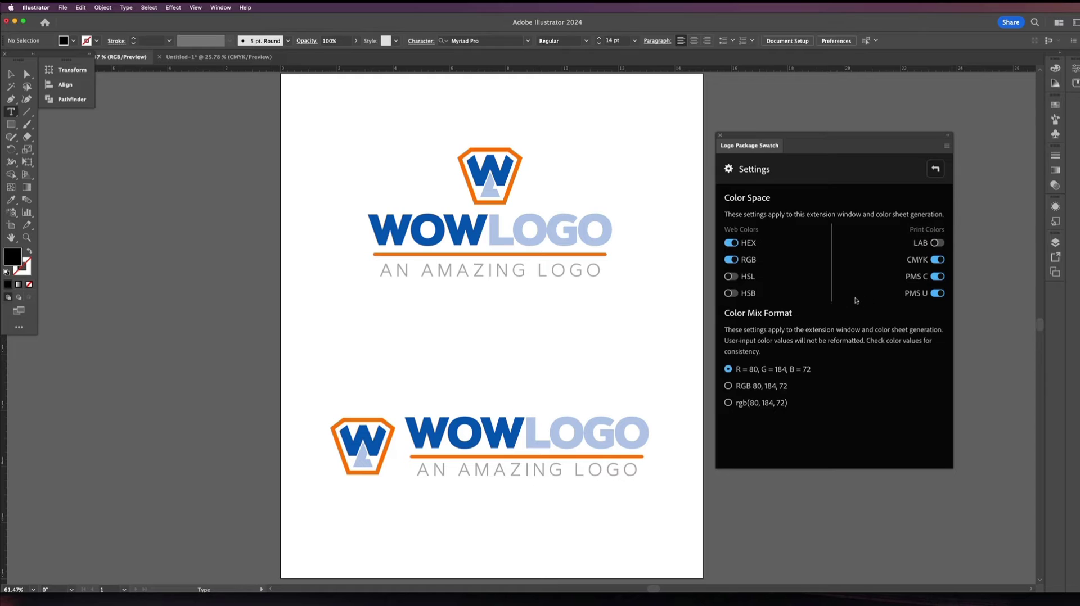
{"action": "left_click", "coordinate": [936, 171]}
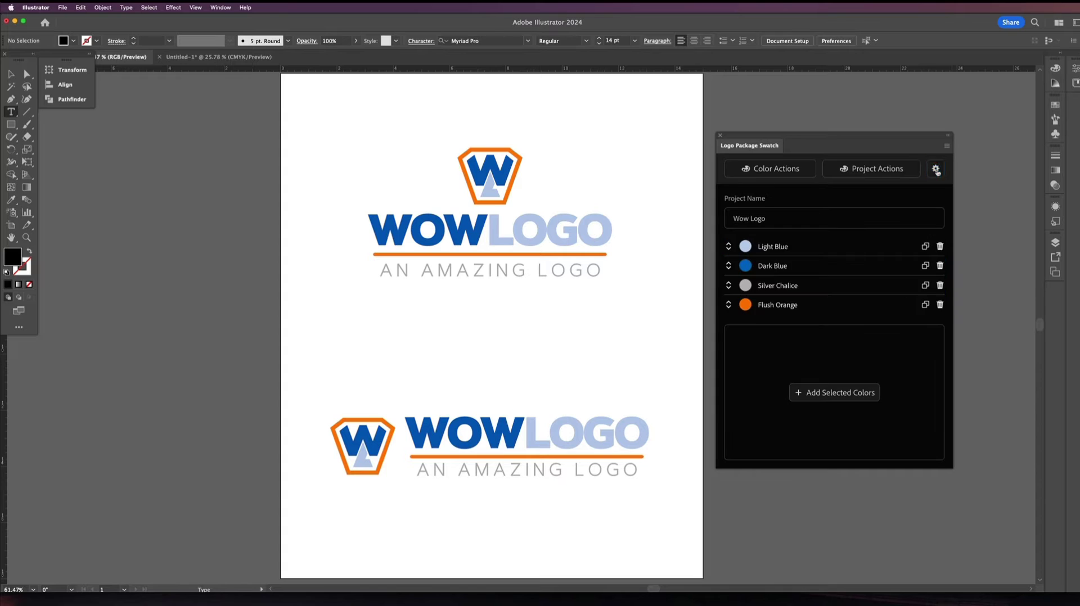
{"action": "left_click", "coordinate": [728, 247]}
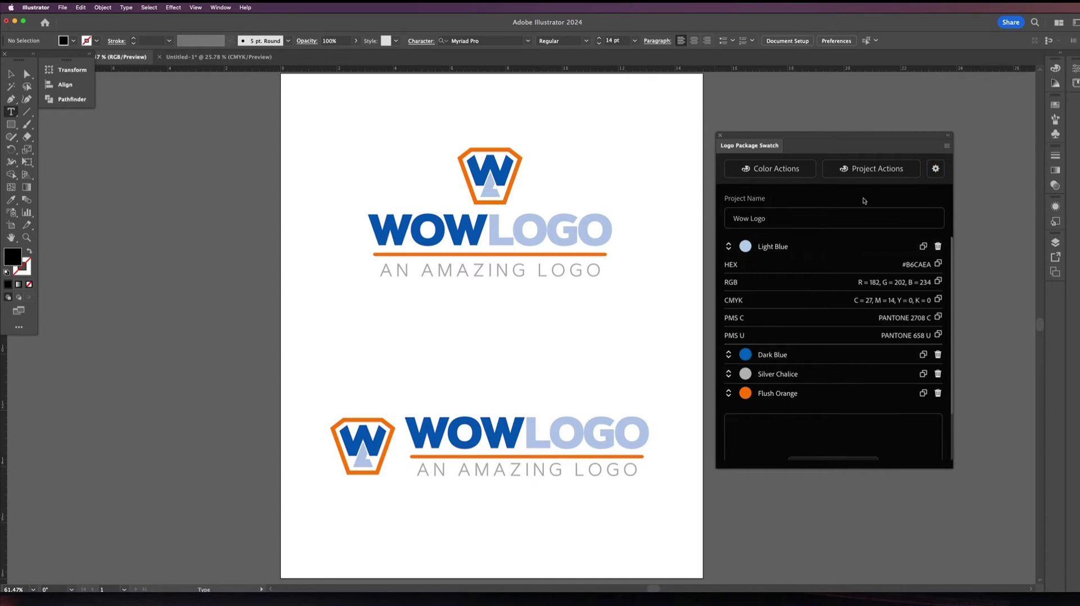
- Set the Color Mix Format to rgb(80, 184, 72) notation, then collapse the Light Blue row
{"action": "left_click", "coordinate": [935, 170]}
{"action": "left_click", "coordinate": [936, 171]}
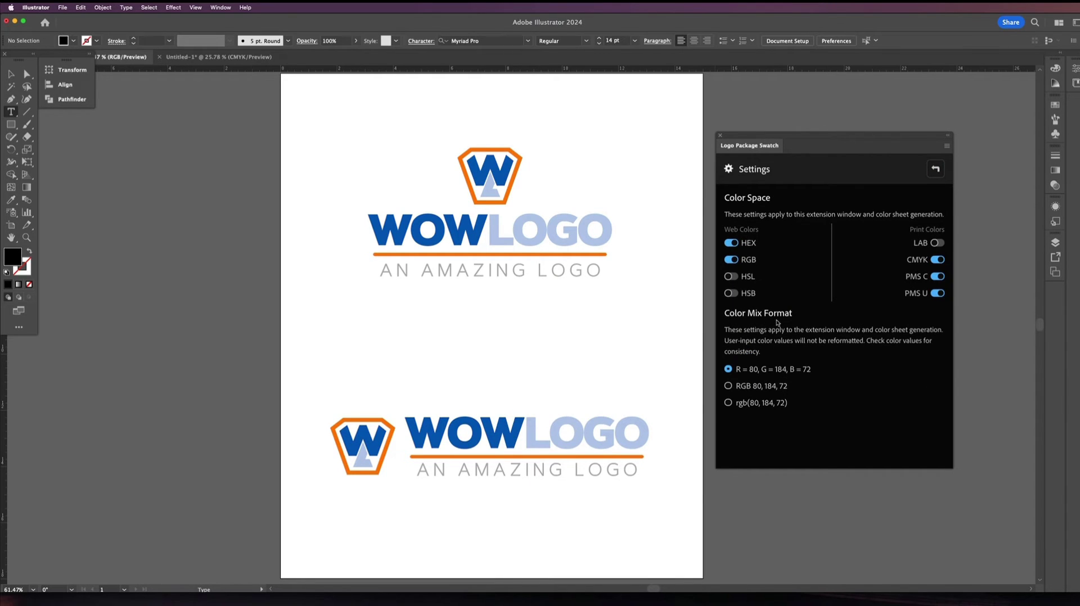
{"action": "left_click", "coordinate": [935, 168]}
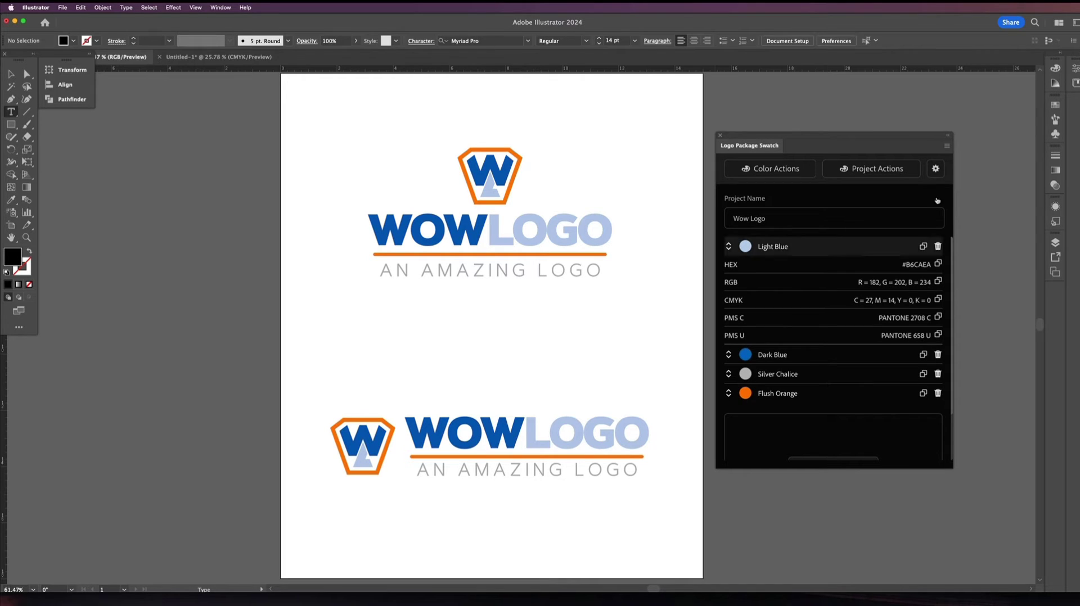
{"action": "left_click", "coordinate": [935, 169]}
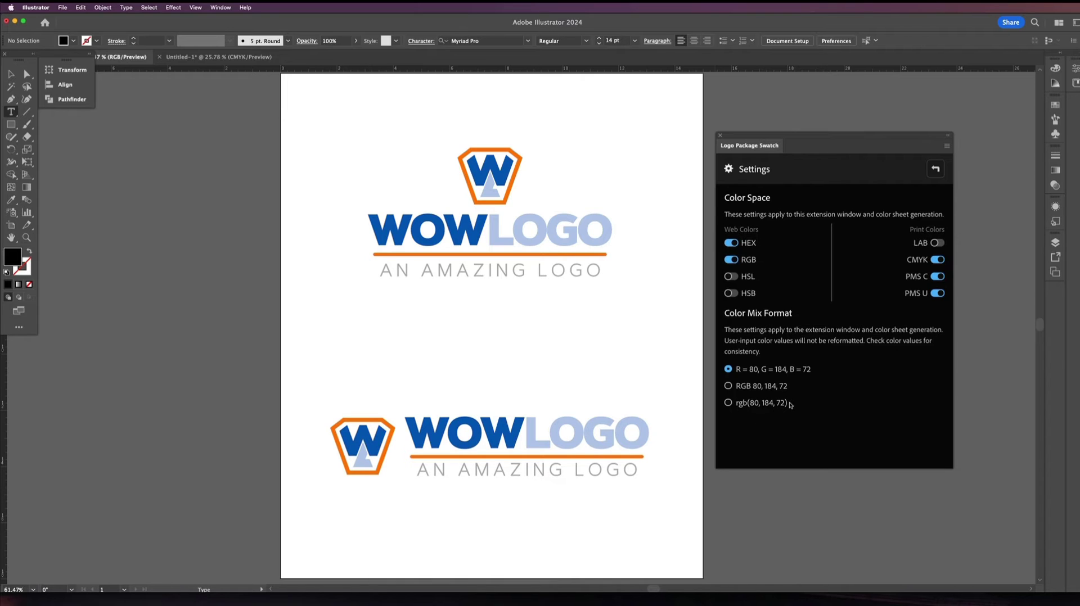
{"action": "left_click_drag", "start_coordinate": [790, 403], "coordinate": [739, 404]}
{"action": "left_click", "coordinate": [754, 418]}
{"action": "left_click", "coordinate": [728, 403]}
{"action": "left_click", "coordinate": [935, 170]}
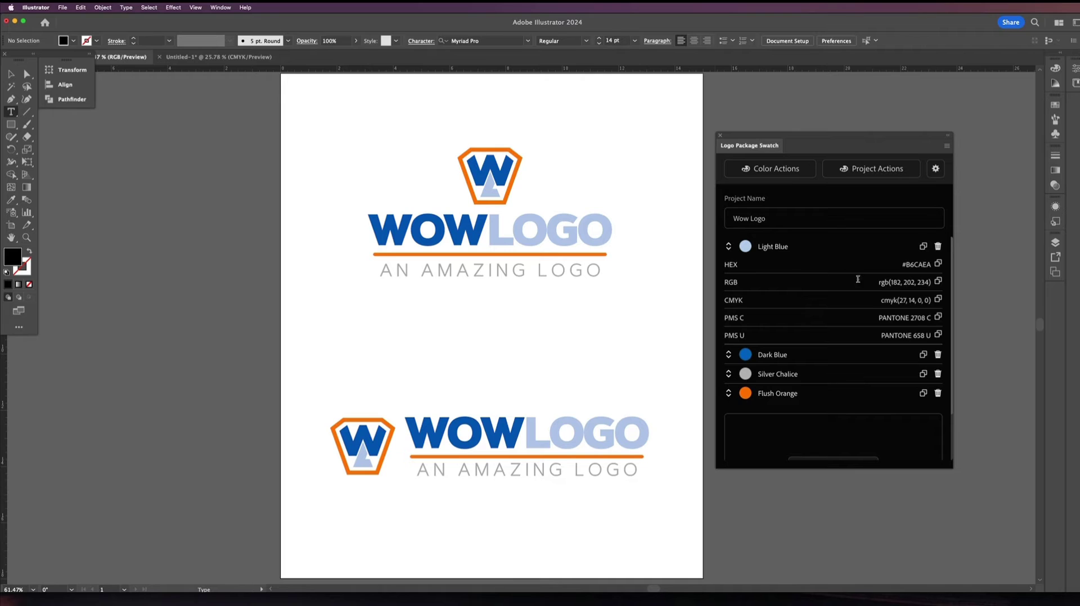
{"action": "left_click", "coordinate": [730, 248]}
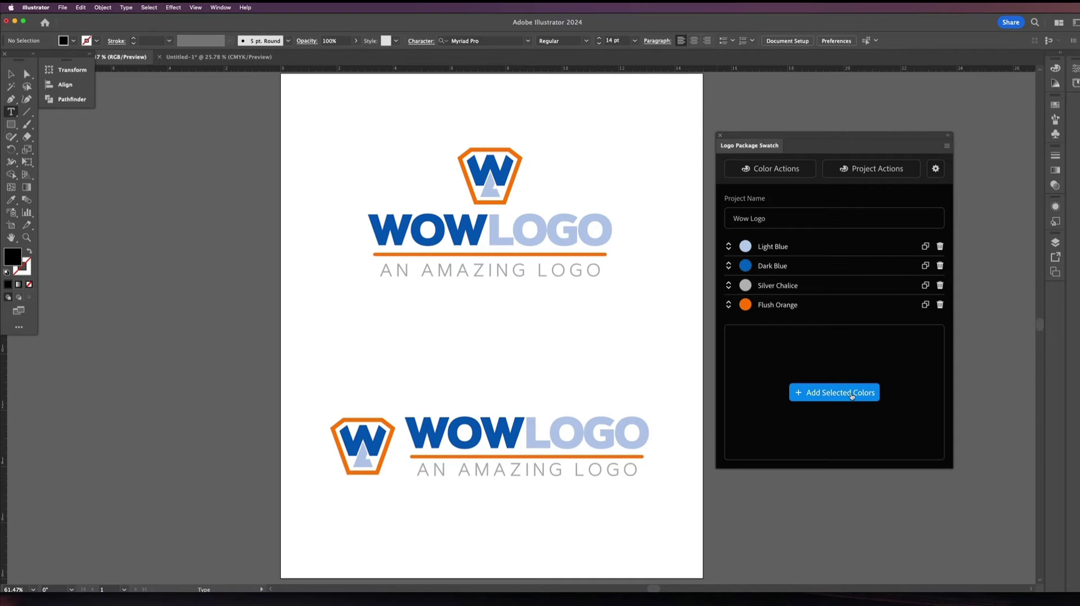
- Browse the Color Actions and Project Actions menus, then switch to the Untitled-1 document
{"action": "left_click", "coordinate": [780, 170]}
{"action": "left_click", "coordinate": [877, 191]}
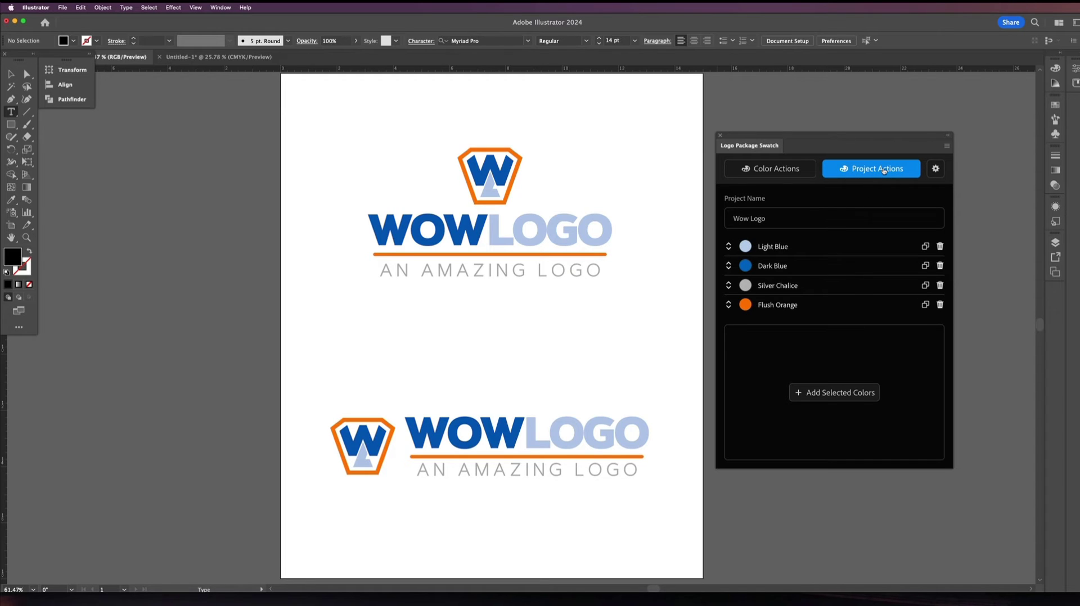
{"action": "left_click", "coordinate": [885, 171]}
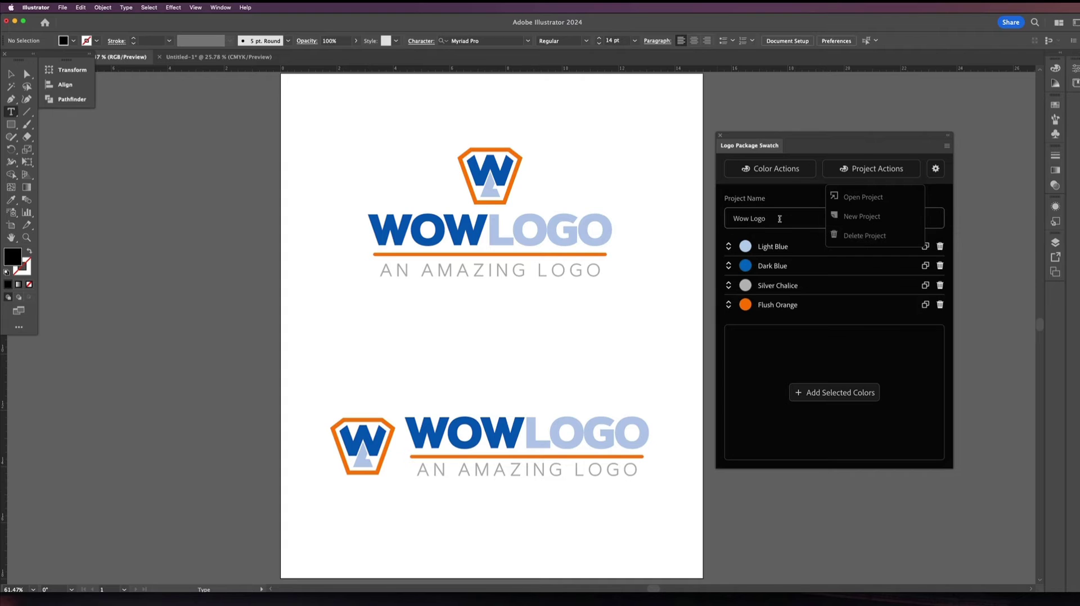
{"action": "left_click", "coordinate": [787, 196]}
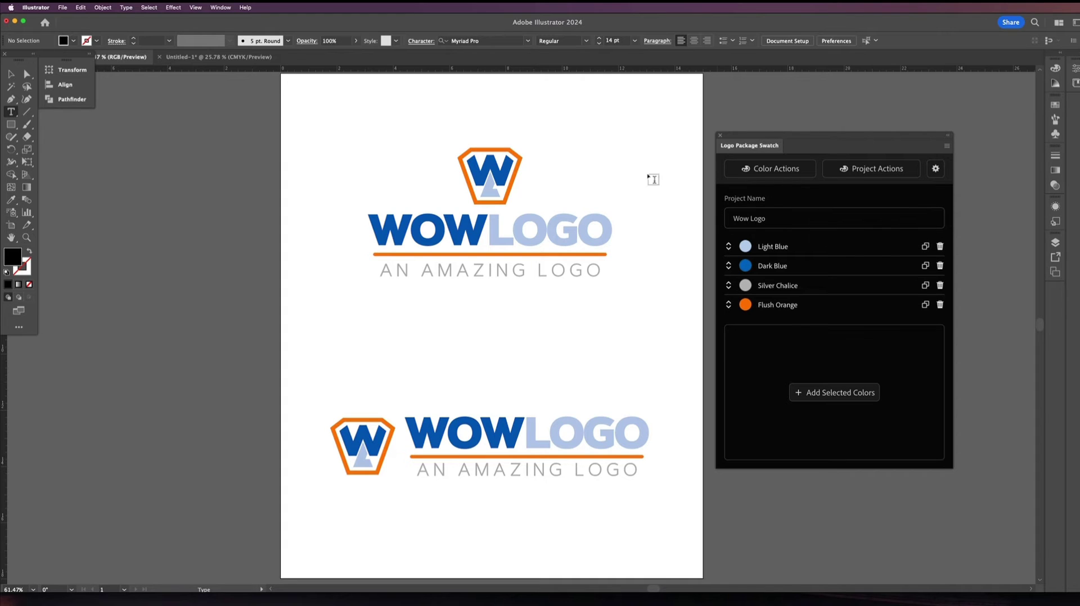
{"action": "left_click", "coordinate": [232, 58]}
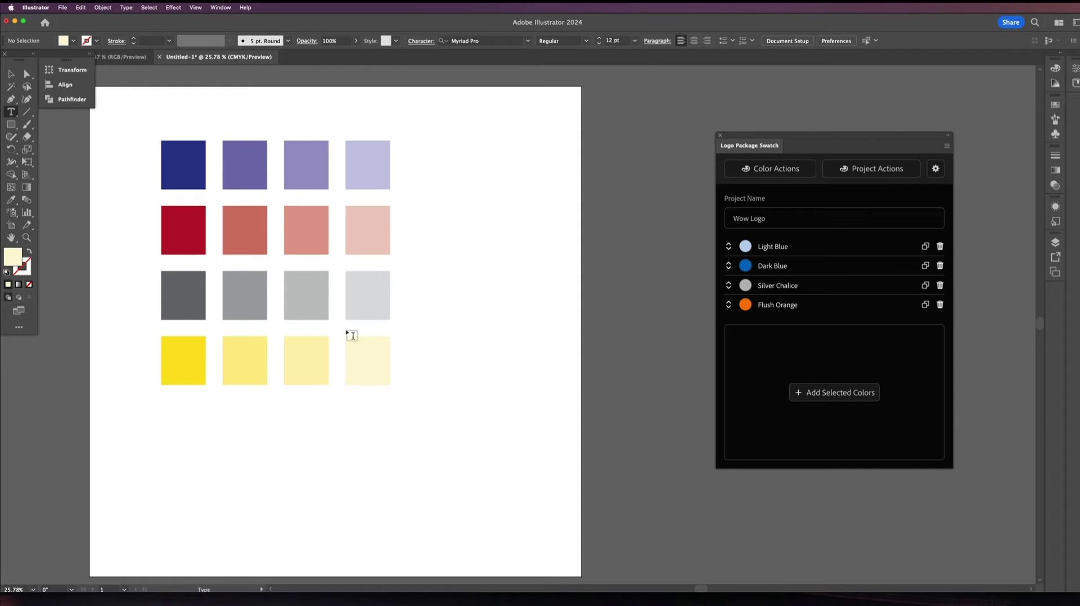
- Select all sixteen grid squares, create a new project named 'Colour project', and add their colours
{"action": "scroll", "coordinate": [325, 152], "scroll_direction": "left", "scroll_amount": 3}
{"action": "left_click_drag", "start_coordinate": [171, 115], "coordinate": [454, 414]}
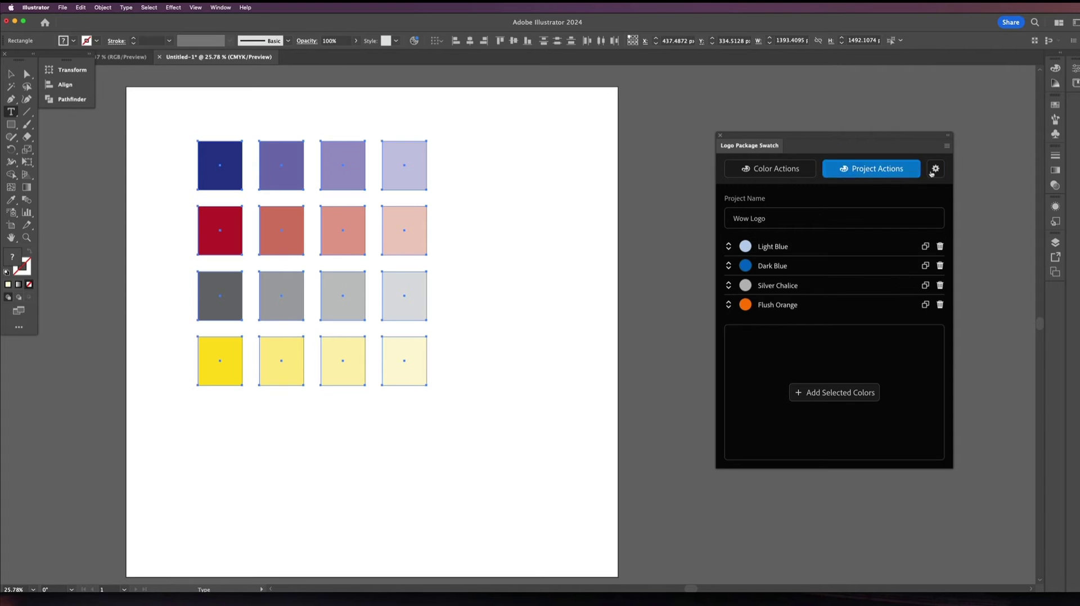
{"action": "left_click", "coordinate": [898, 171]}
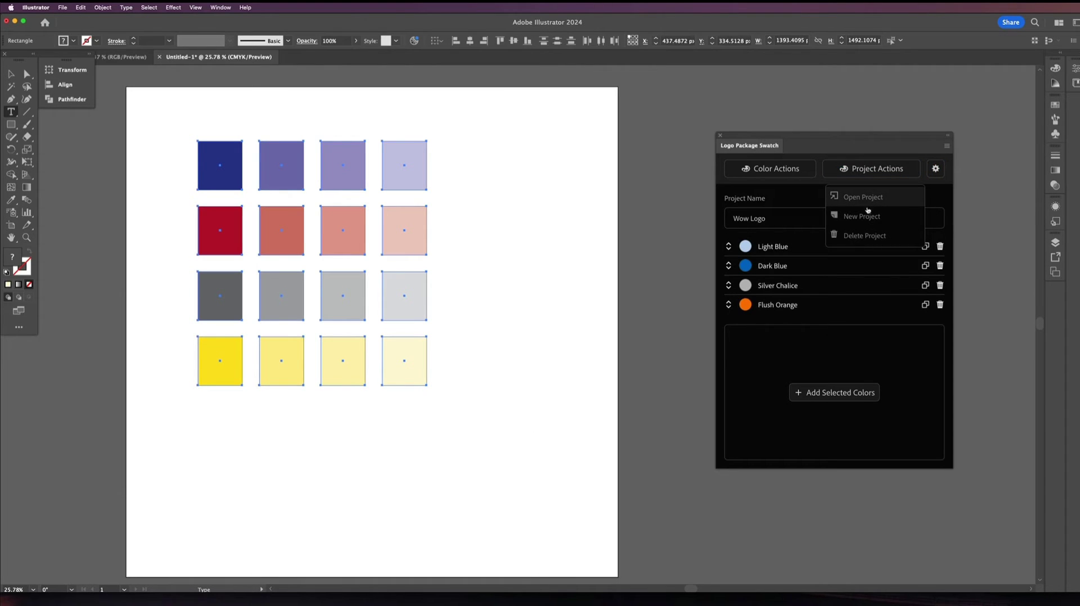
{"action": "left_click", "coordinate": [868, 216]}
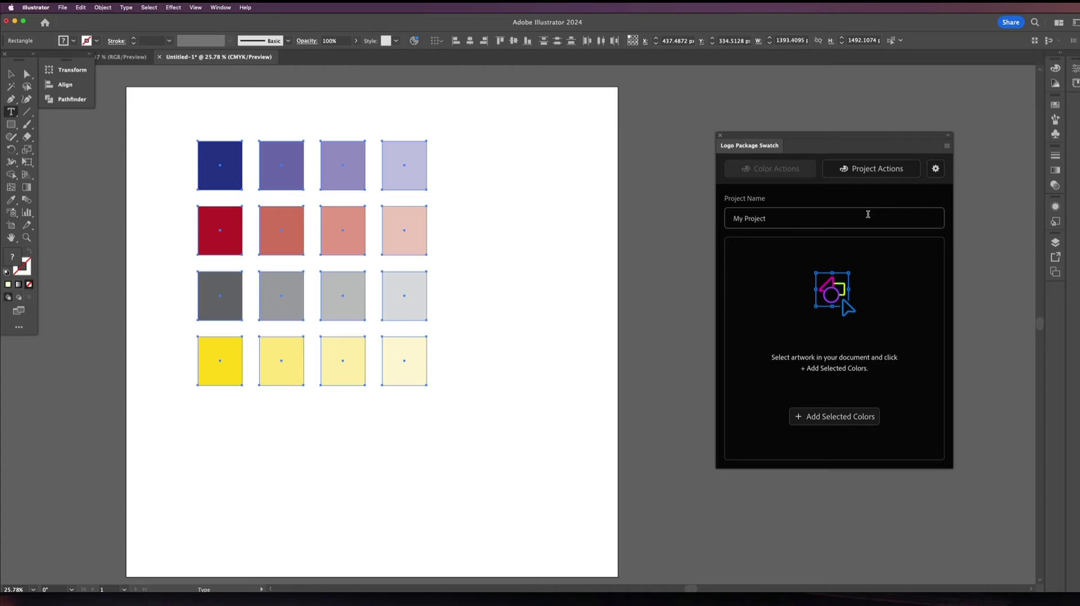
{"action": "triple_click", "coordinate": [787, 220]}
{"action": "type", "text": "Colour project"}
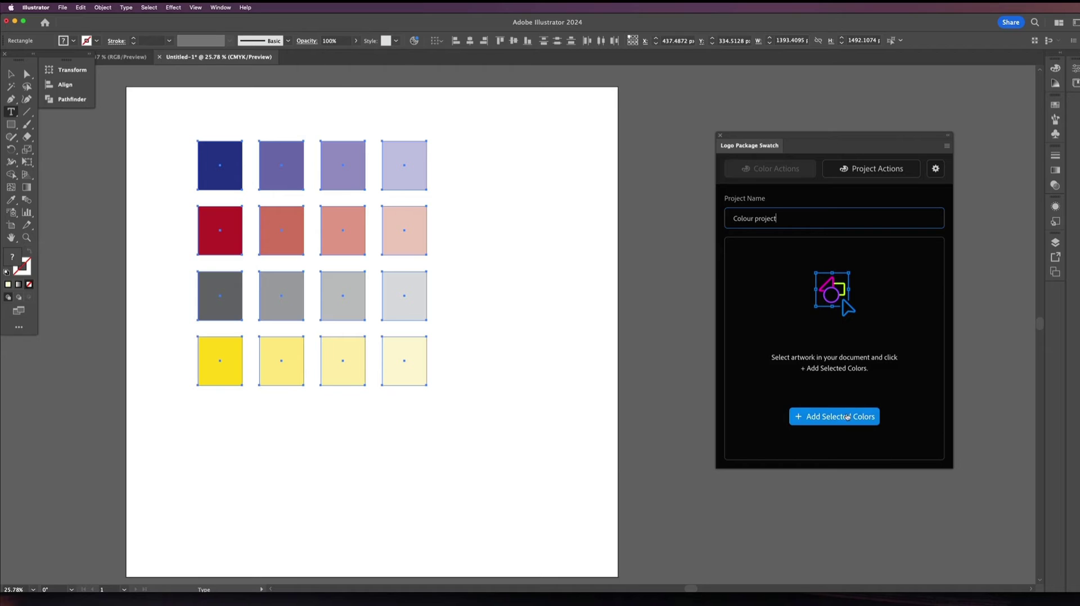
{"action": "left_click", "coordinate": [848, 419]}
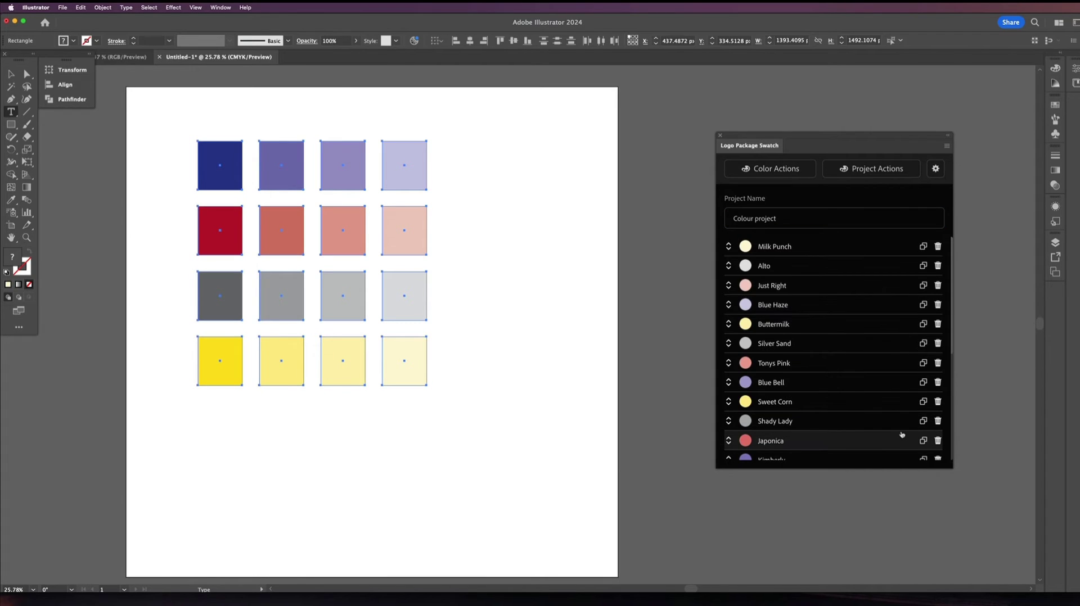
{"action": "scroll", "coordinate": [782, 317], "scroll_direction": "down", "scroll_amount": 5}
{"action": "scroll", "coordinate": [782, 318], "scroll_direction": "up", "scroll_amount": 5}
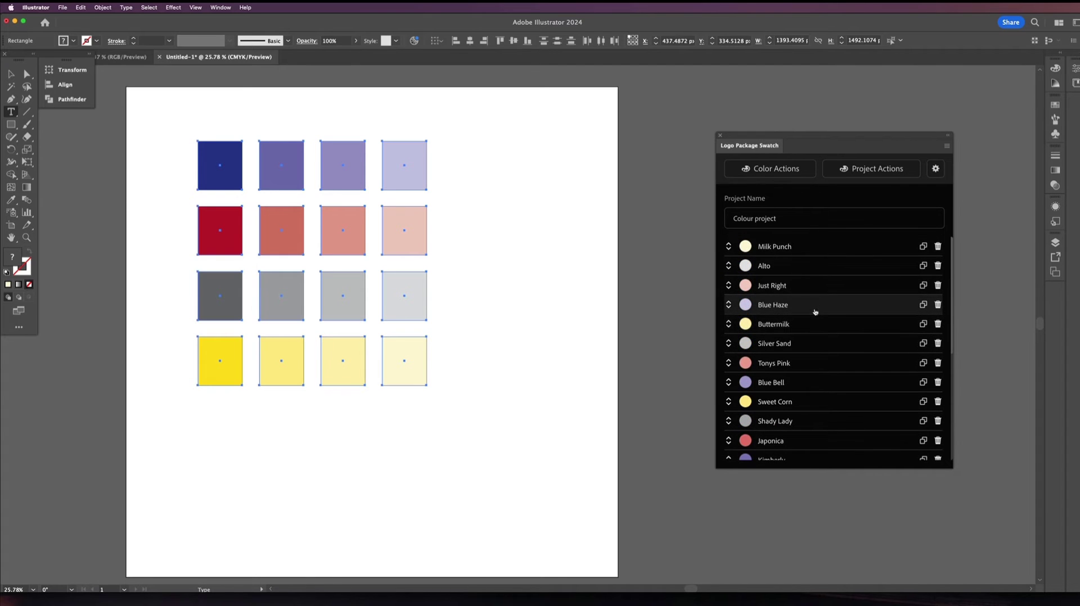
{"action": "scroll", "coordinate": [795, 279], "scroll_direction": "down", "scroll_amount": 5}
{"action": "scroll", "coordinate": [795, 279], "scroll_direction": "up", "scroll_amount": 5}
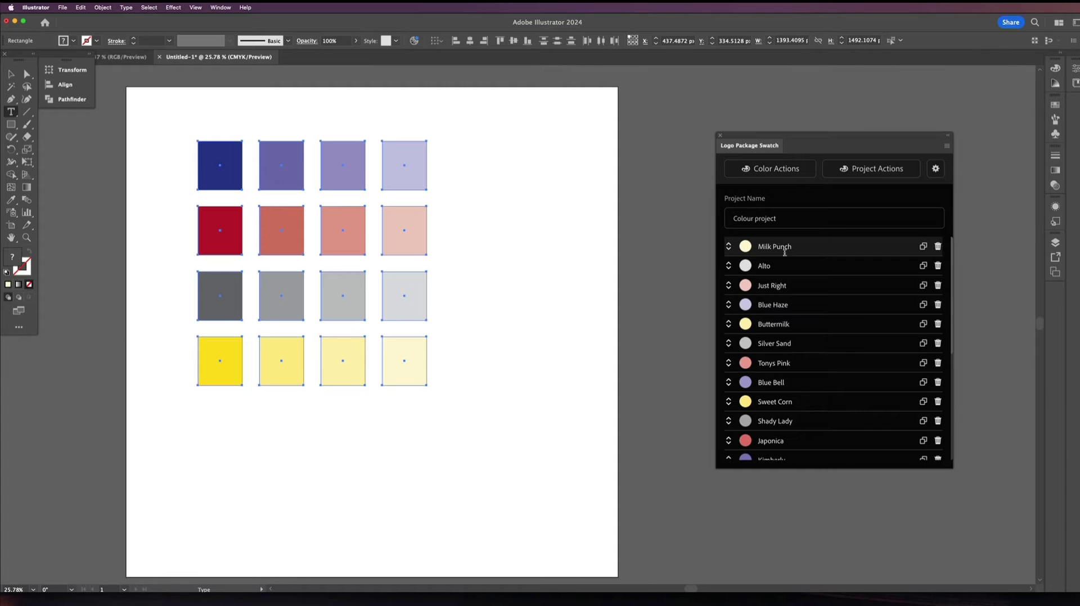
{"action": "left_click", "coordinate": [1056, 243]}
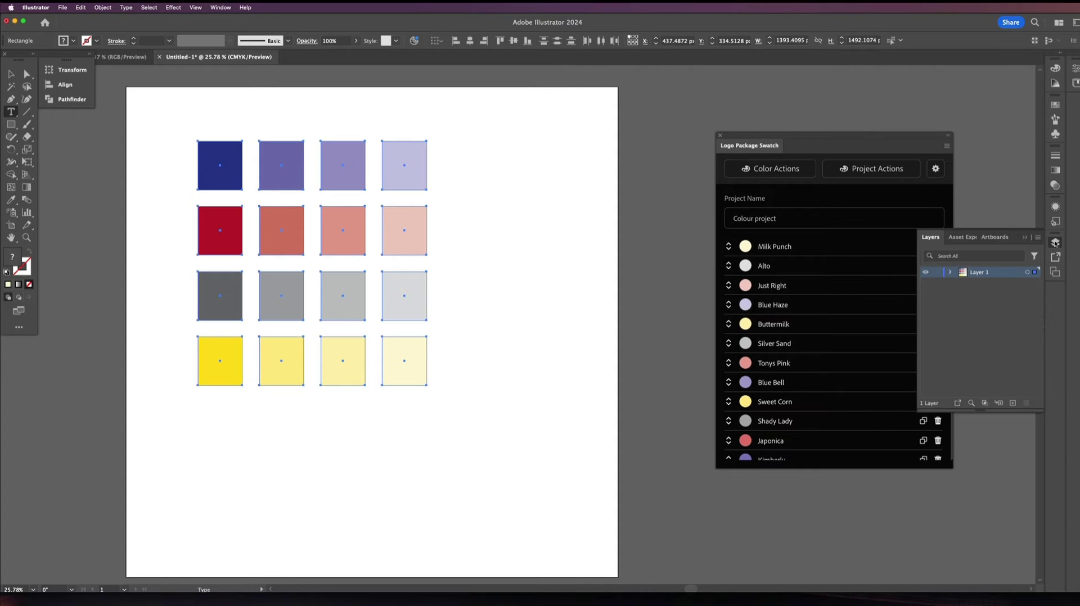
{"action": "left_click", "coordinate": [951, 272]}
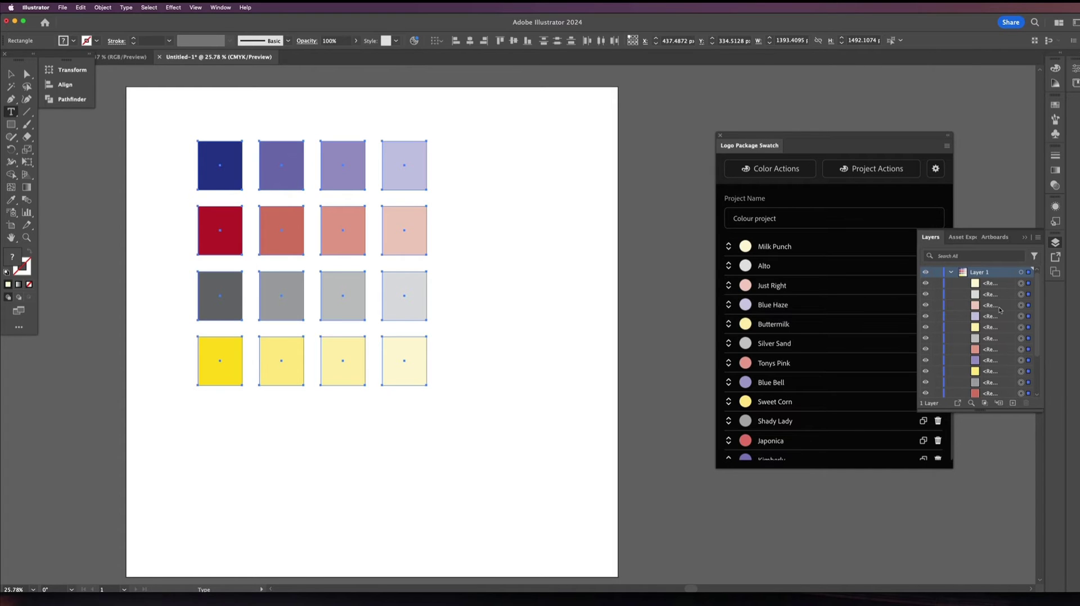
{"action": "scroll", "coordinate": [984, 290], "scroll_direction": "down", "scroll_amount": 1}
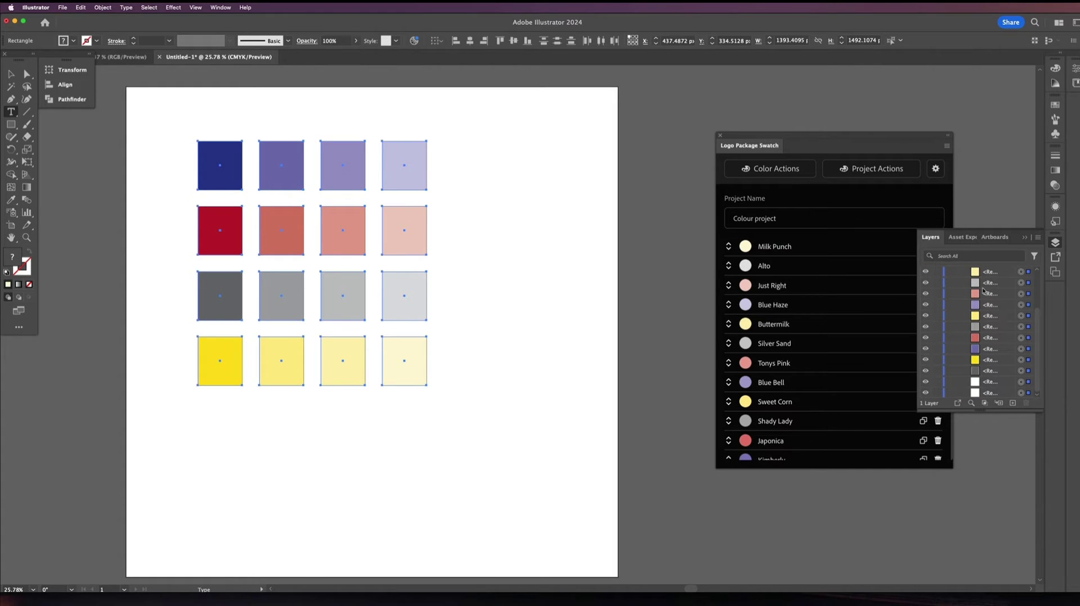
{"action": "scroll", "coordinate": [825, 363], "scroll_direction": "down", "scroll_amount": 1}
{"action": "scroll", "coordinate": [825, 363], "scroll_direction": "down", "scroll_amount": 6}
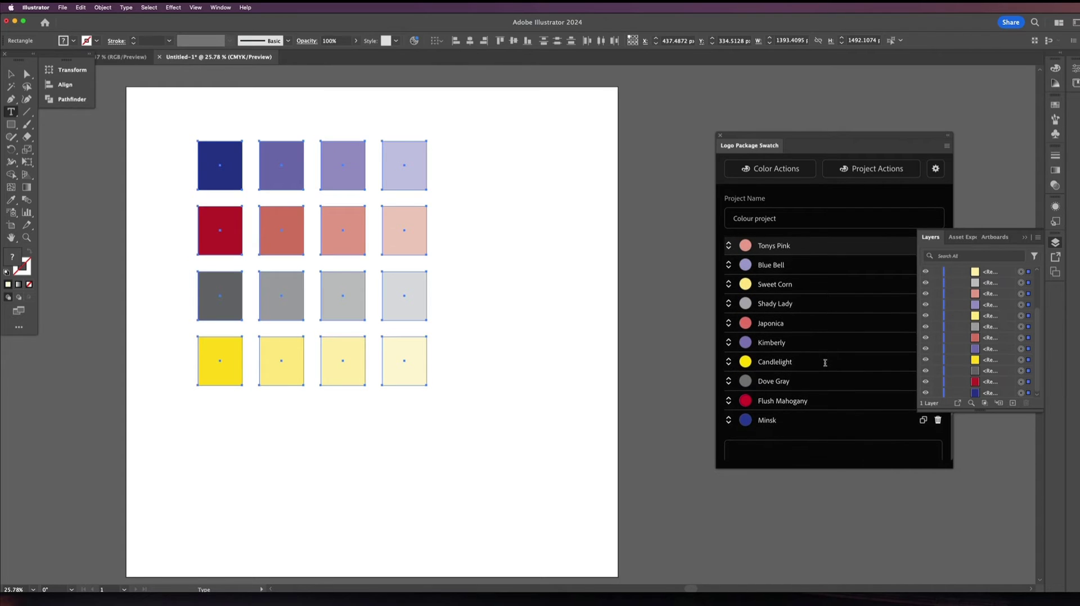
{"action": "scroll", "coordinate": [794, 402], "scroll_direction": "up", "scroll_amount": 6}
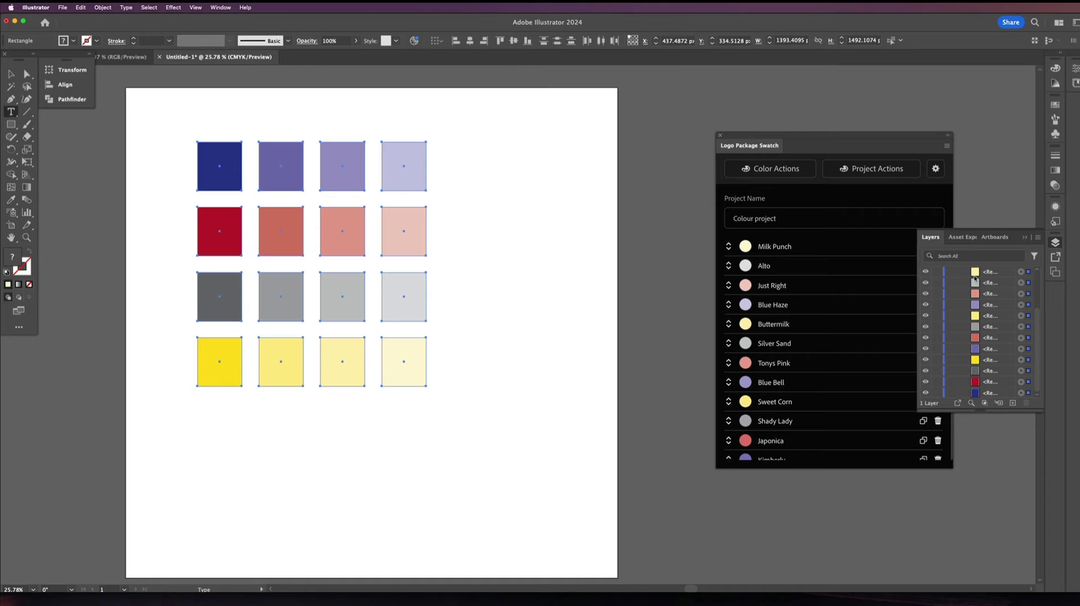
{"action": "scroll", "coordinate": [976, 280], "scroll_direction": "up", "scroll_amount": 1}
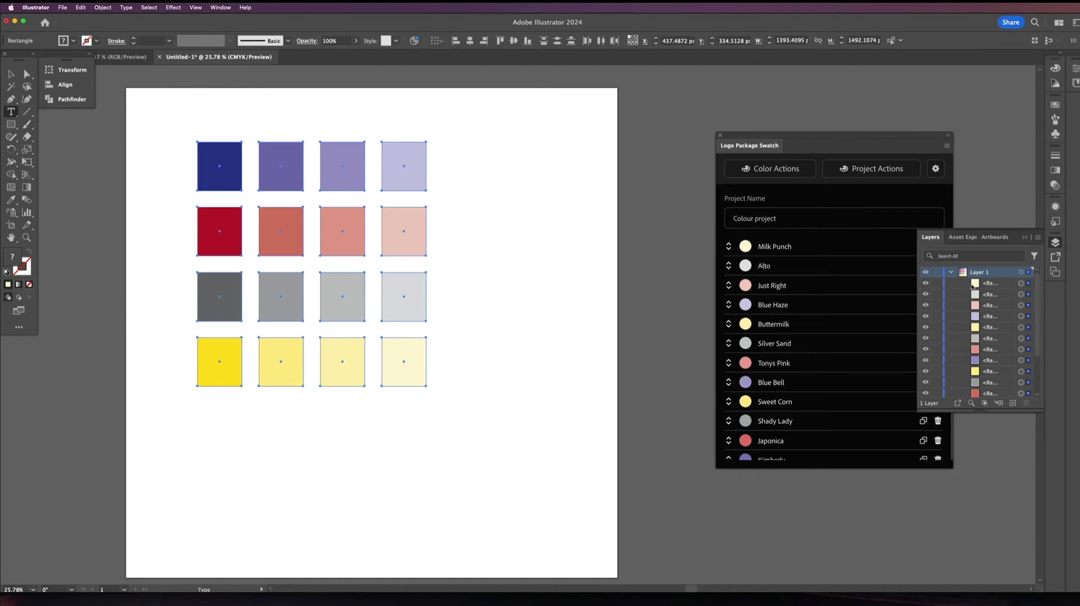
{"action": "scroll", "coordinate": [985, 304], "scroll_direction": "down", "scroll_amount": 1}
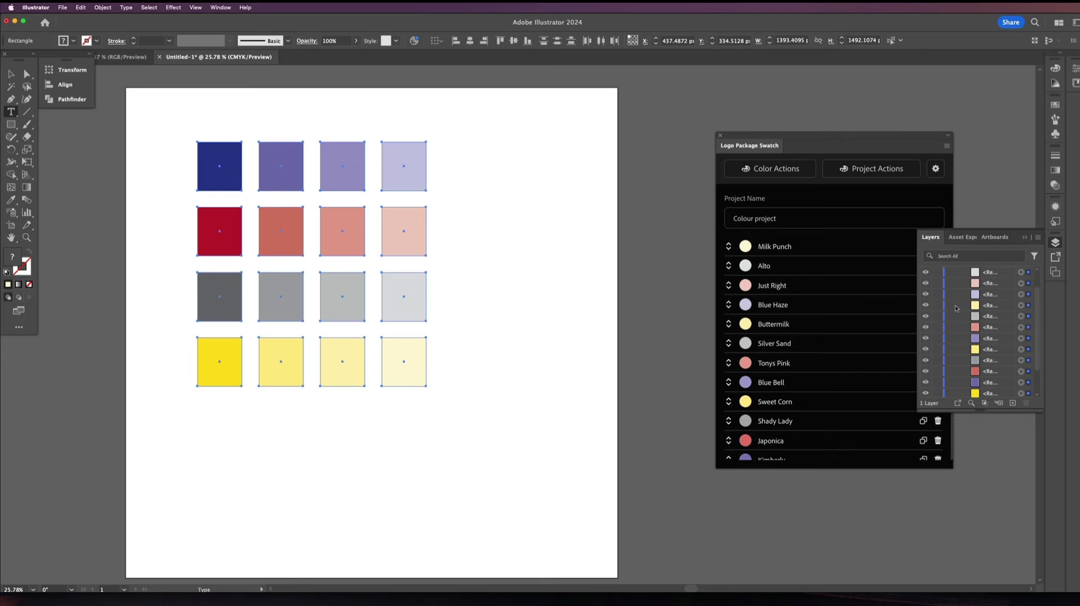
- Review Milk Punch's full colour values, then open the Logo Package Swatch settings page
{"action": "left_click", "coordinate": [1056, 243]}
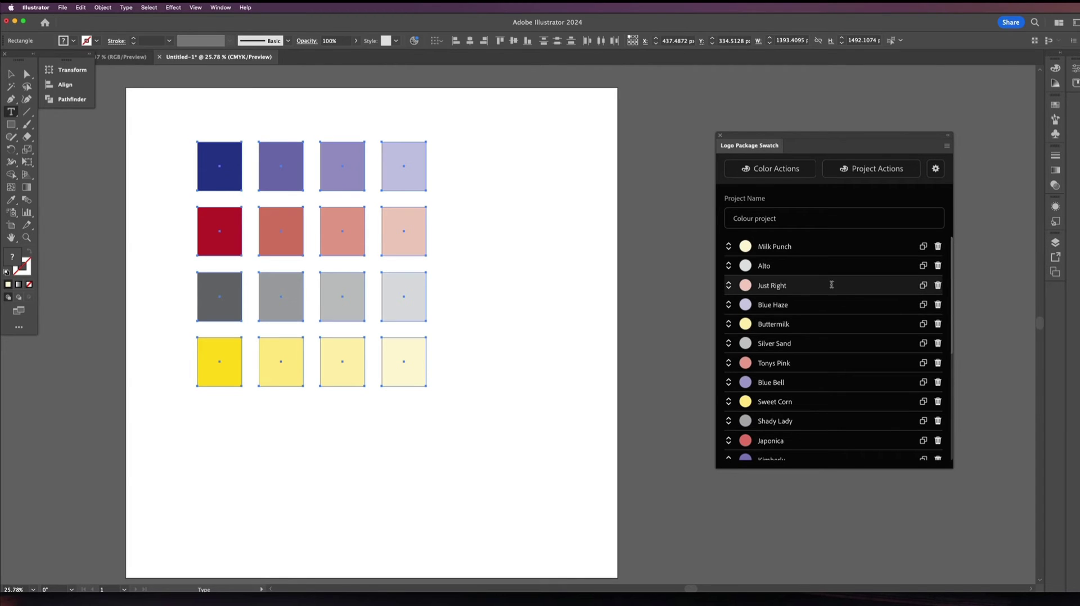
{"action": "scroll", "coordinate": [833, 284], "scroll_direction": "down", "scroll_amount": 5}
{"action": "scroll", "coordinate": [833, 283], "scroll_direction": "up", "scroll_amount": 5}
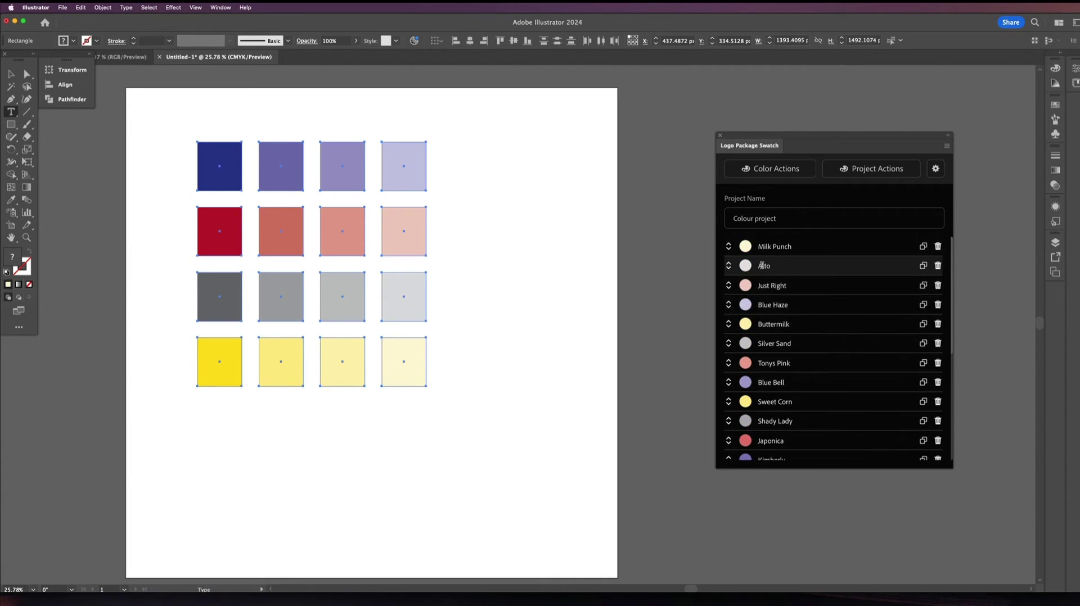
{"action": "left_click", "coordinate": [728, 246]}
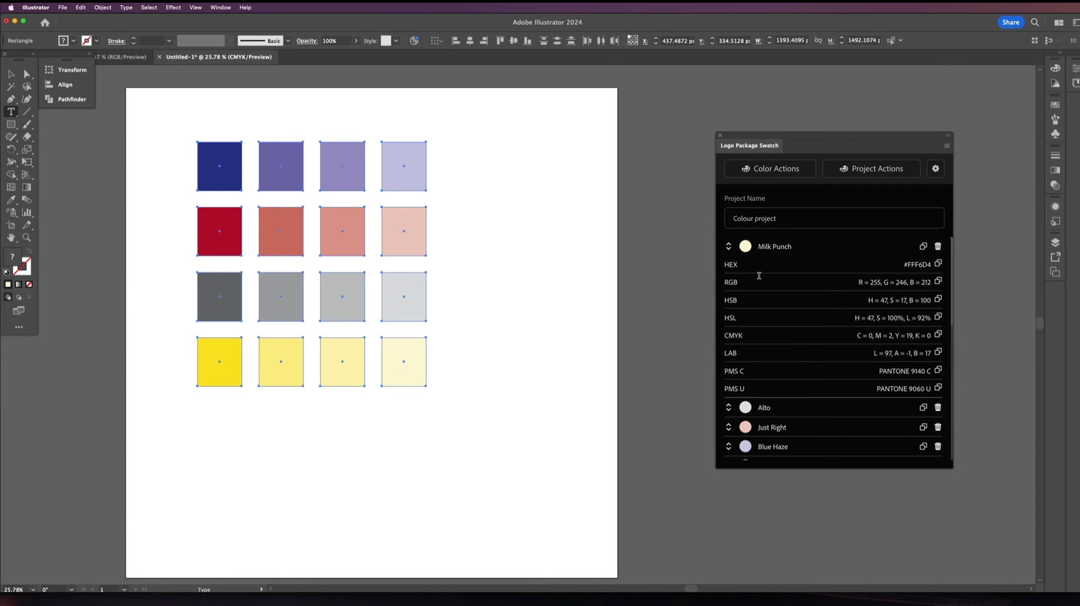
{"action": "left_click", "coordinate": [936, 168]}
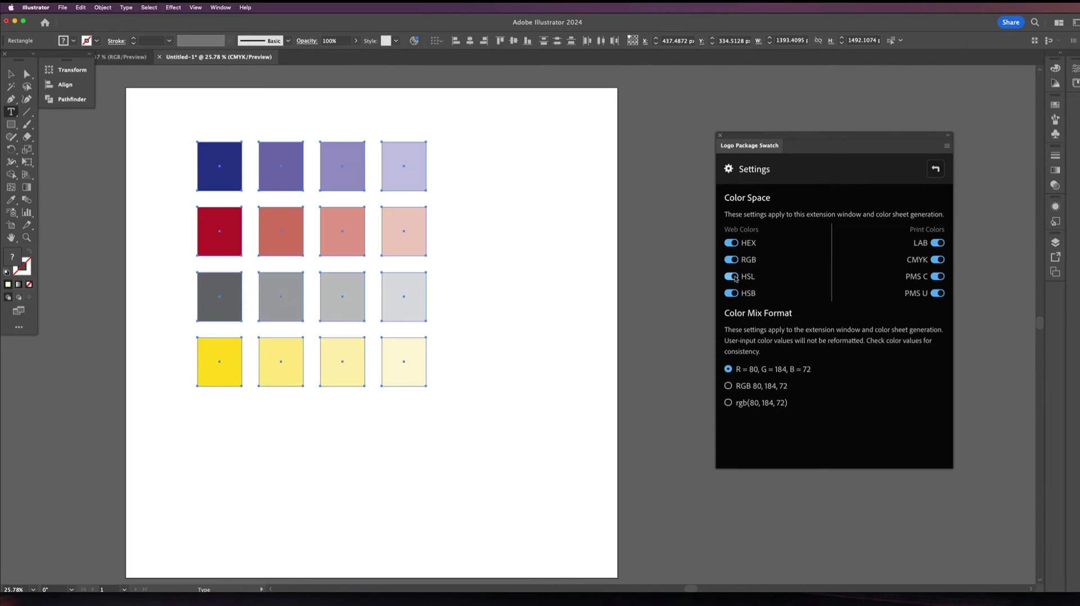
- Turn off the HSL, HSB, LAB, PMS C and PMS U colour formats
{"action": "left_click", "coordinate": [731, 276]}
{"action": "left_click", "coordinate": [731, 293]}
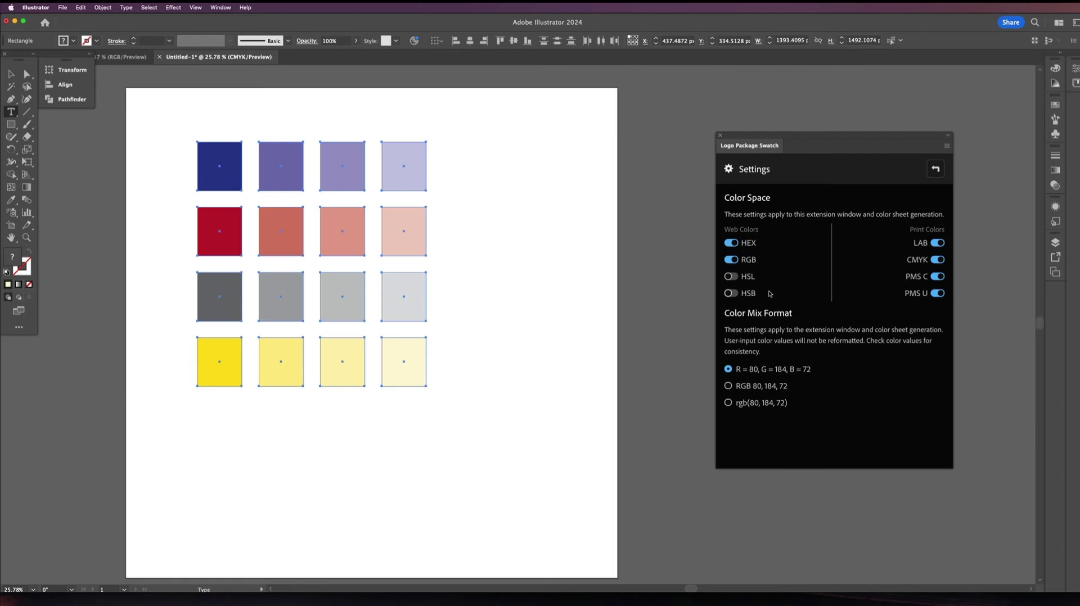
{"action": "left_click", "coordinate": [937, 243]}
{"action": "left_click", "coordinate": [938, 276]}
{"action": "left_click", "coordinate": [938, 293]}
- Return to the colour list and check Just Right's HEX and RGB values
{"action": "left_click", "coordinate": [935, 168]}
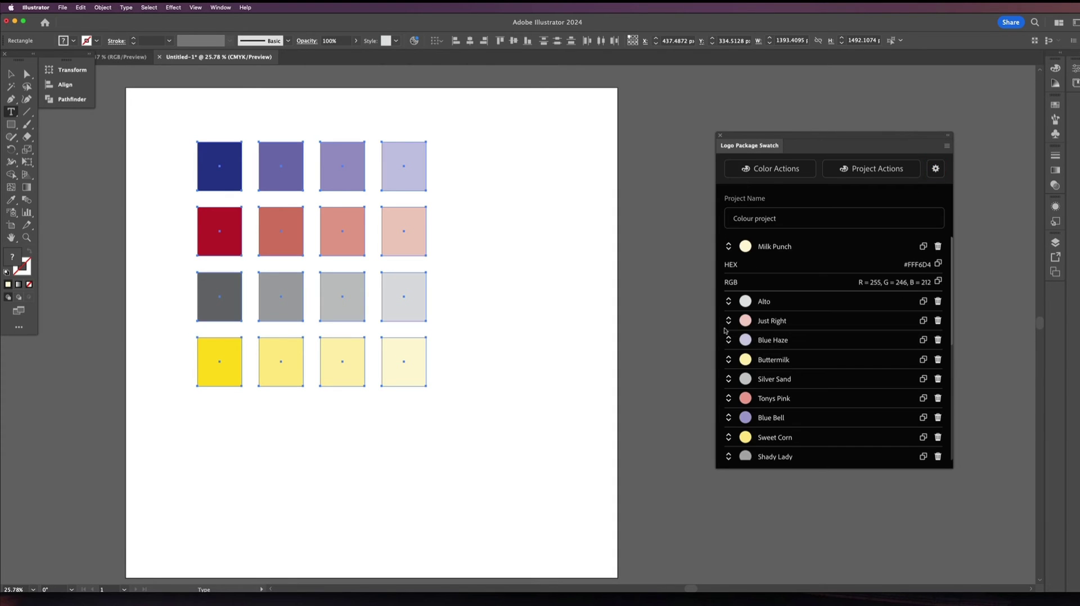
{"action": "left_click", "coordinate": [728, 324]}
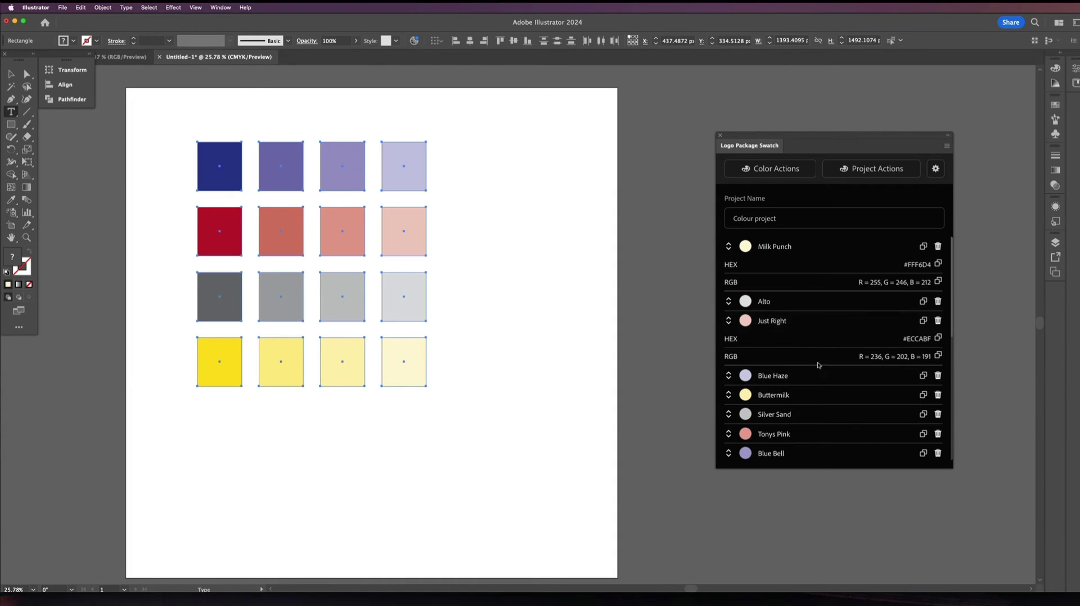
{"action": "left_click", "coordinate": [729, 320]}
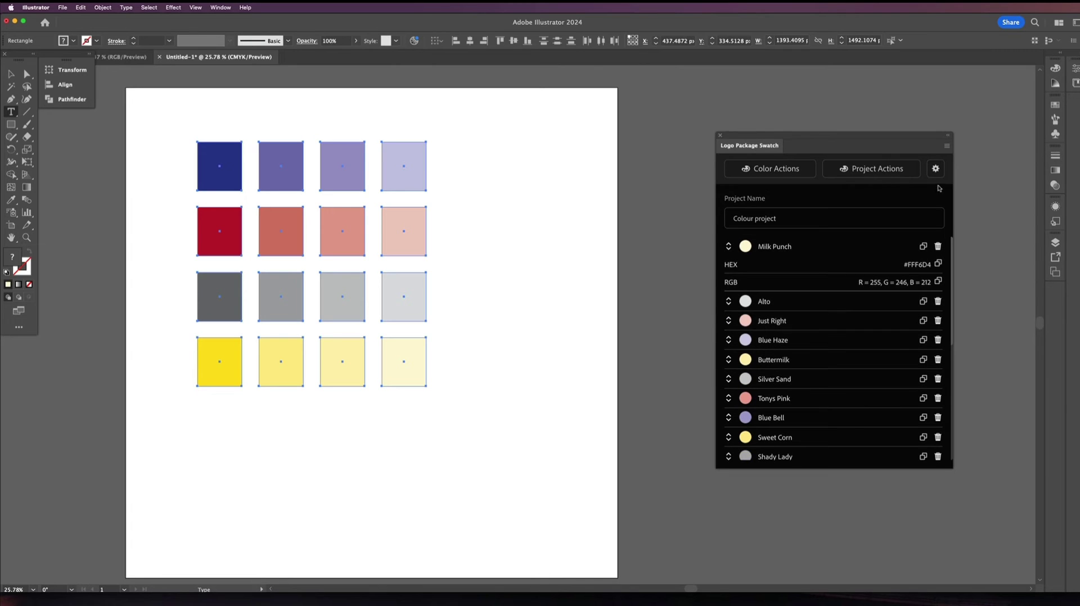
{"action": "left_click", "coordinate": [892, 174]}
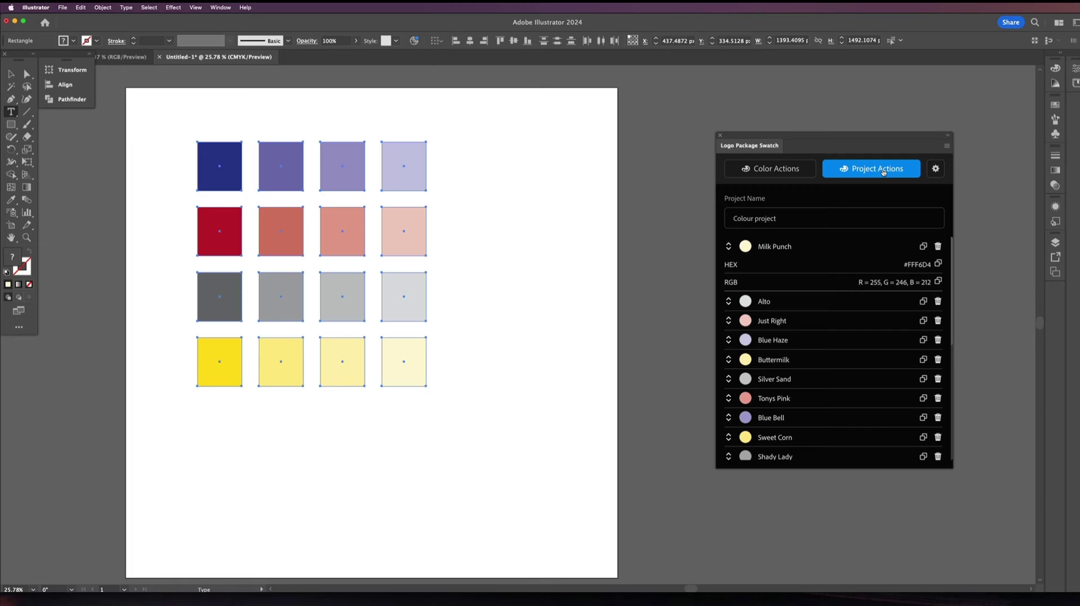
- Open the saved Wow Logo project from the extension's Projects list
{"action": "left_click", "coordinate": [884, 173]}
{"action": "left_click", "coordinate": [873, 199]}
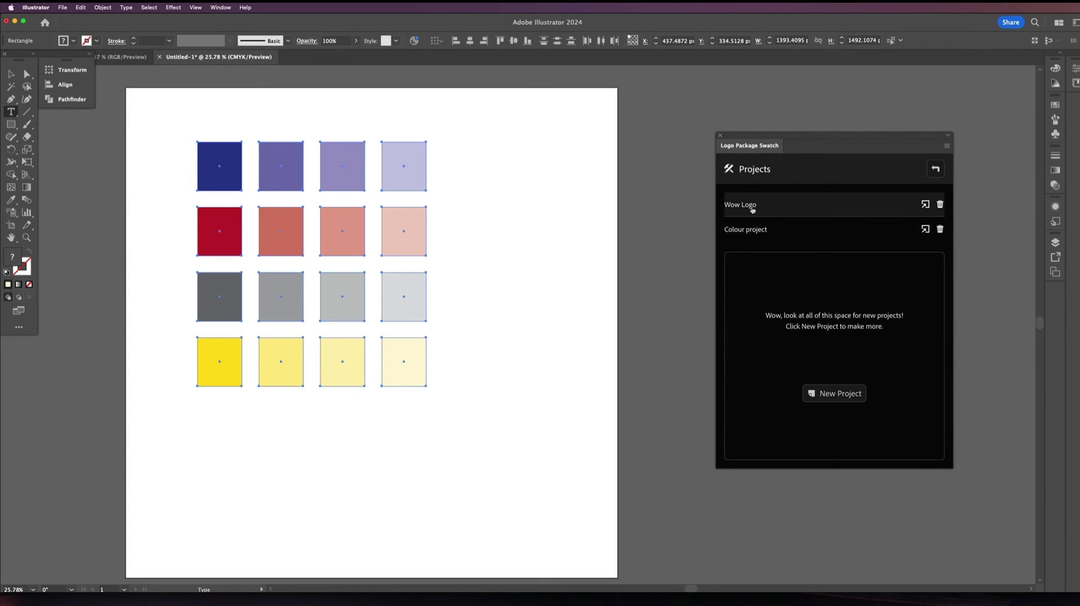
{"action": "left_click", "coordinate": [753, 206]}
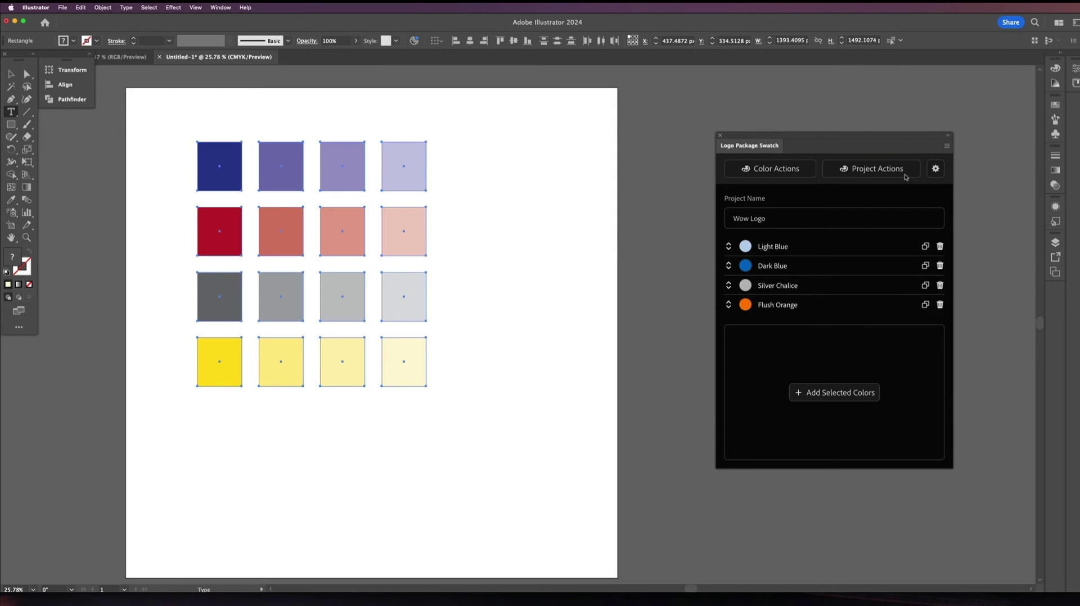
{"action": "left_click", "coordinate": [878, 169]}
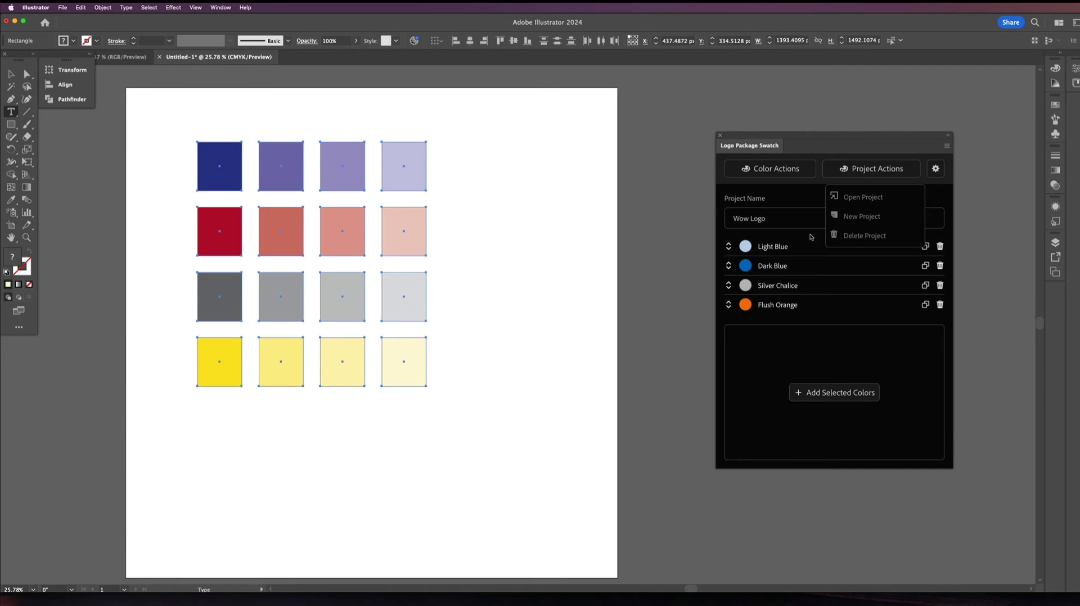
{"action": "left_click", "coordinate": [809, 238]}
{"action": "left_click", "coordinate": [870, 169]}
{"action": "left_click", "coordinate": [864, 237]}
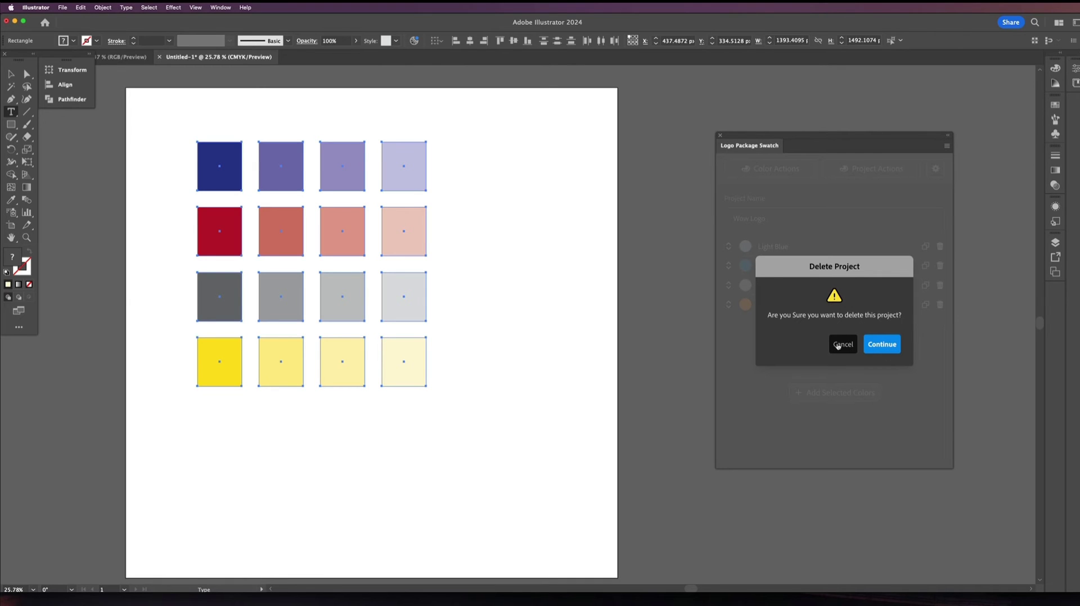
{"action": "left_click", "coordinate": [838, 346]}
{"action": "left_click", "coordinate": [885, 172]}
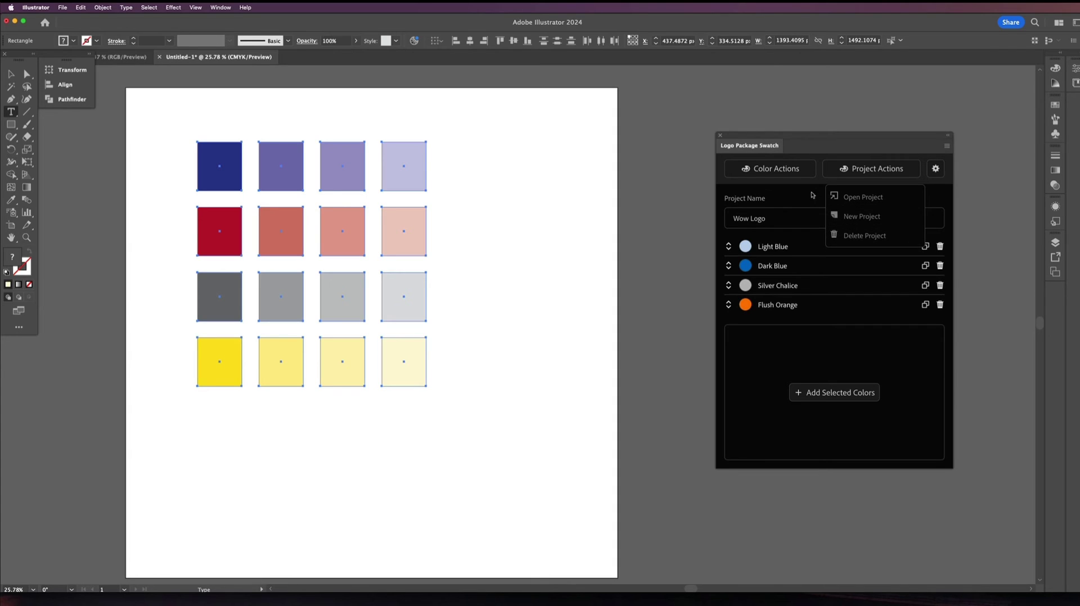
{"action": "left_click", "coordinate": [813, 194]}
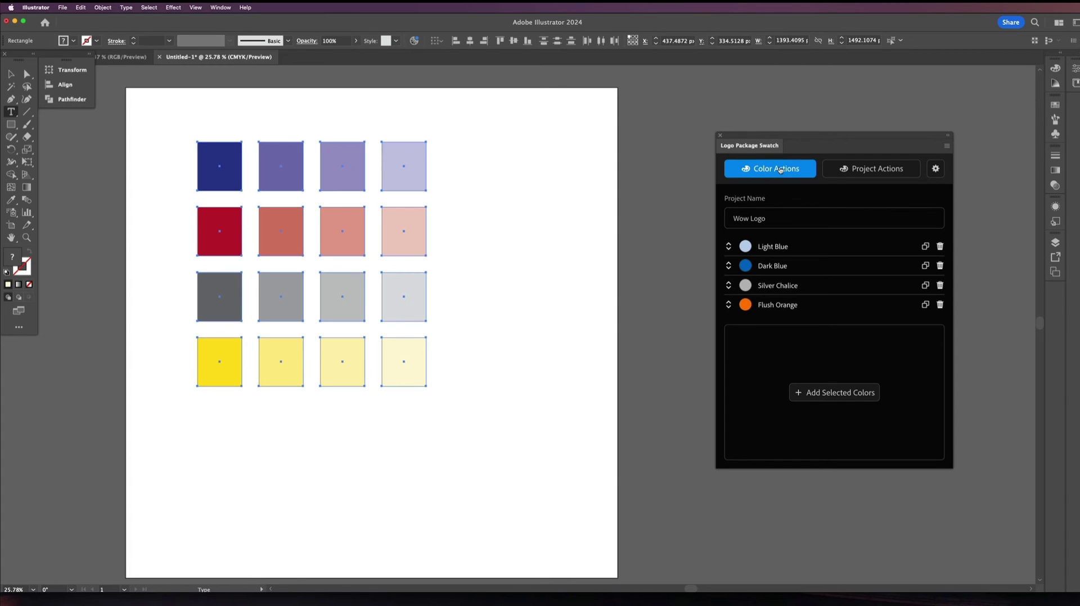
- On the WOW LOGO document, choose Make Color Sheet from Color Actions
{"action": "left_click", "coordinate": [780, 171]}
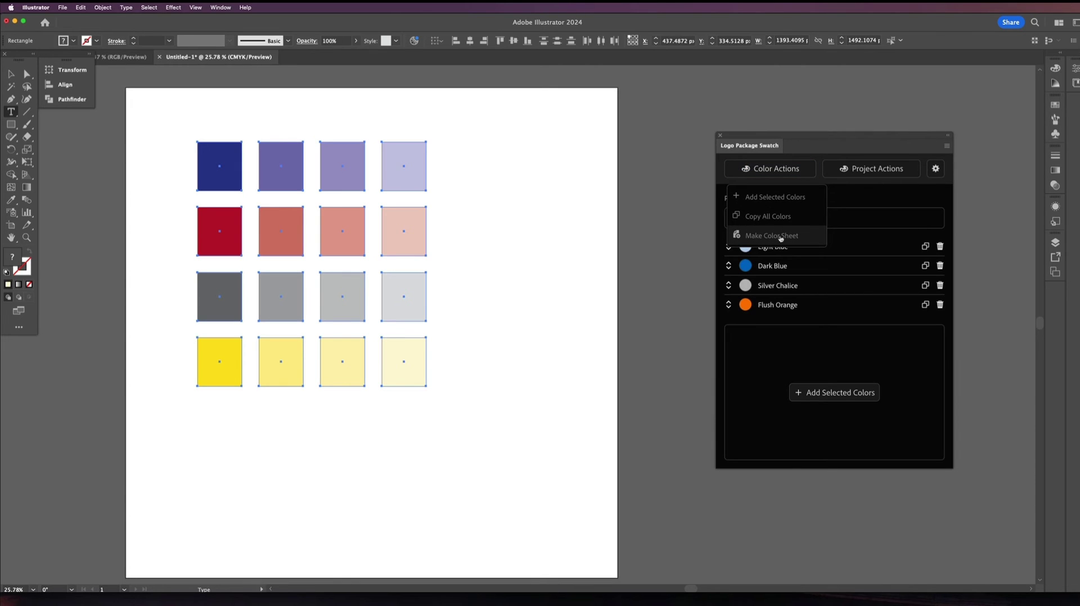
{"action": "left_click", "coordinate": [876, 200]}
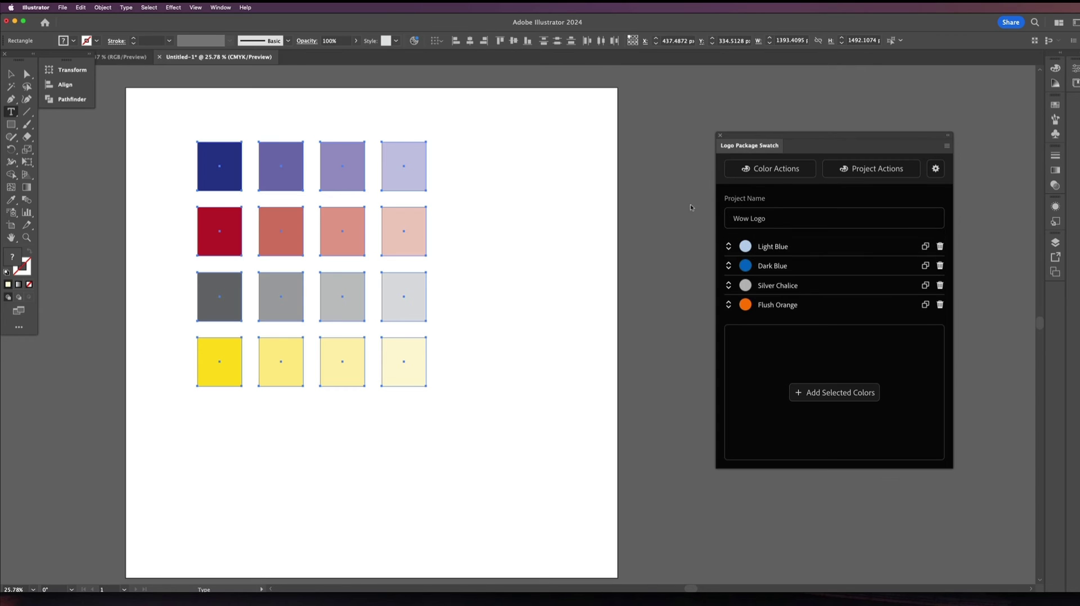
{"action": "left_click", "coordinate": [121, 57]}
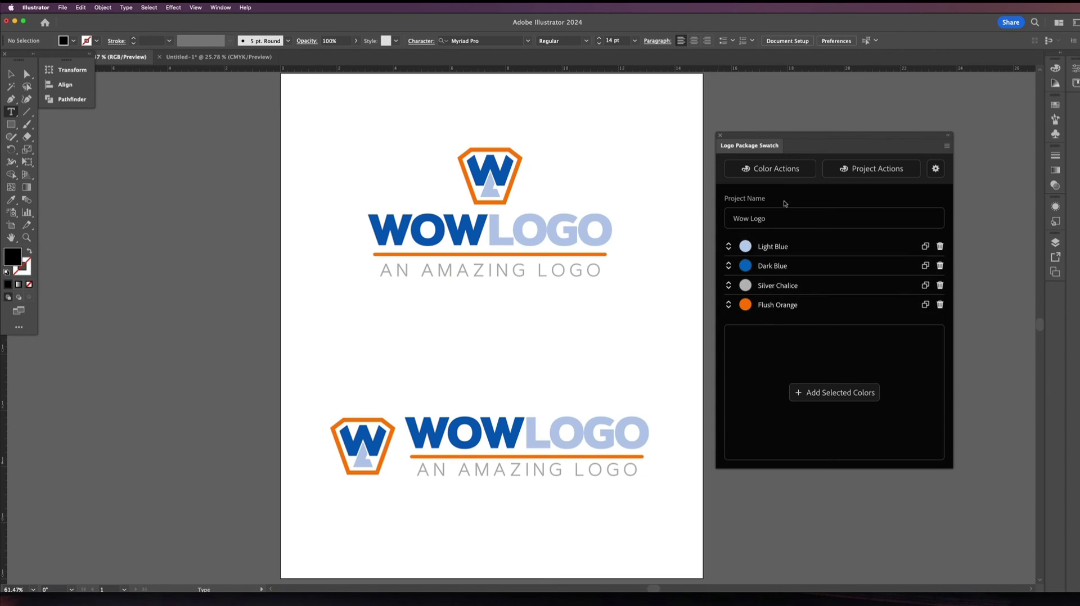
{"action": "left_click", "coordinate": [786, 171]}
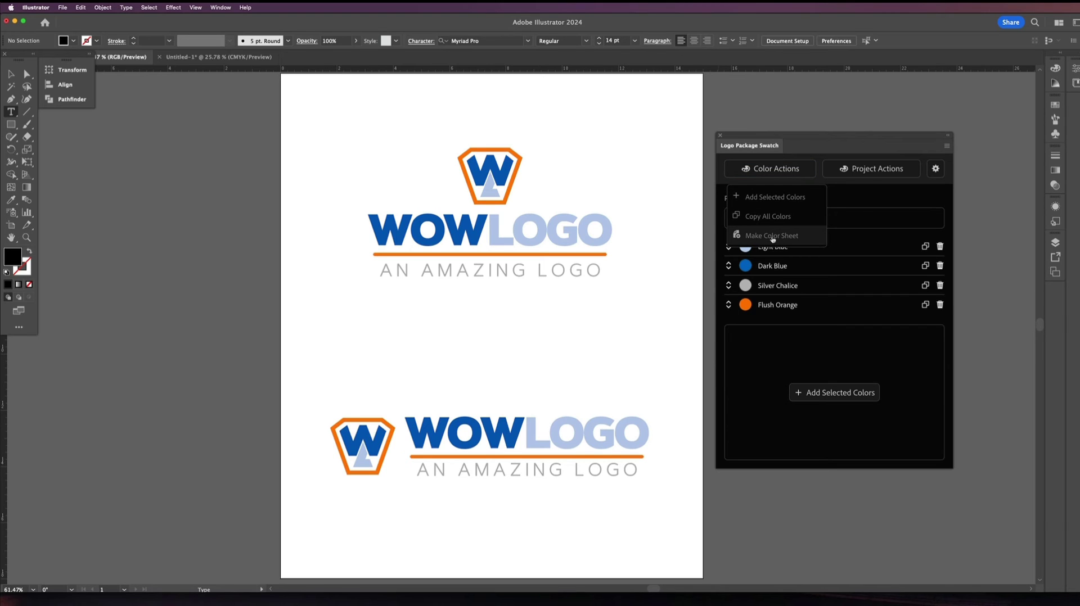
{"action": "left_click", "coordinate": [772, 237]}
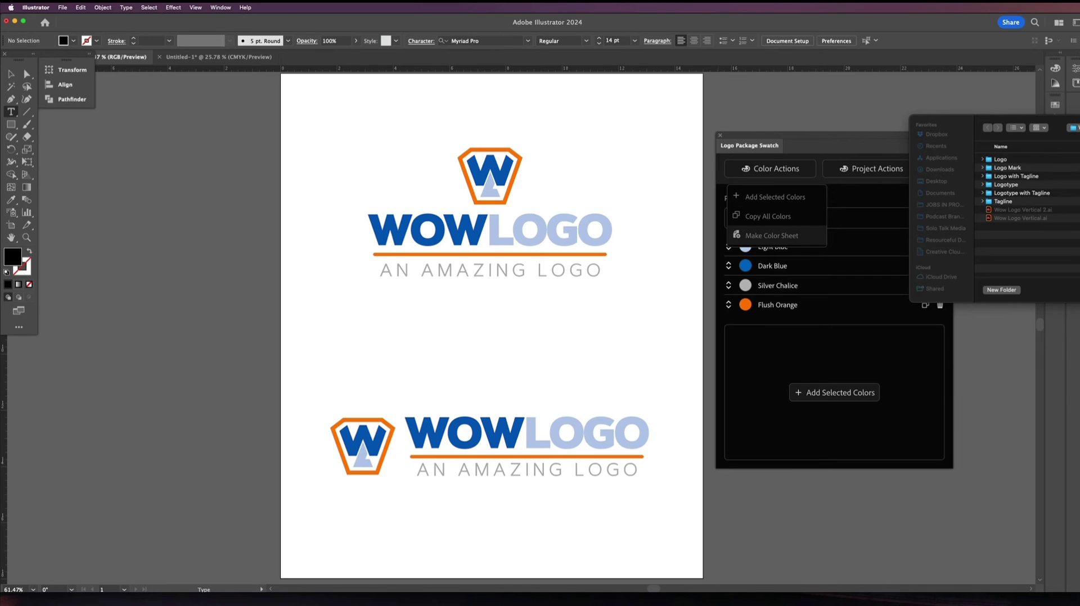
- Choose the Wow Logo Demo File folder as the colour sheet's save location
{"action": "left_click_drag", "start_coordinate": [1077, 128], "coordinate": [827, 151]}
{"action": "left_click", "coordinate": [777, 358]}
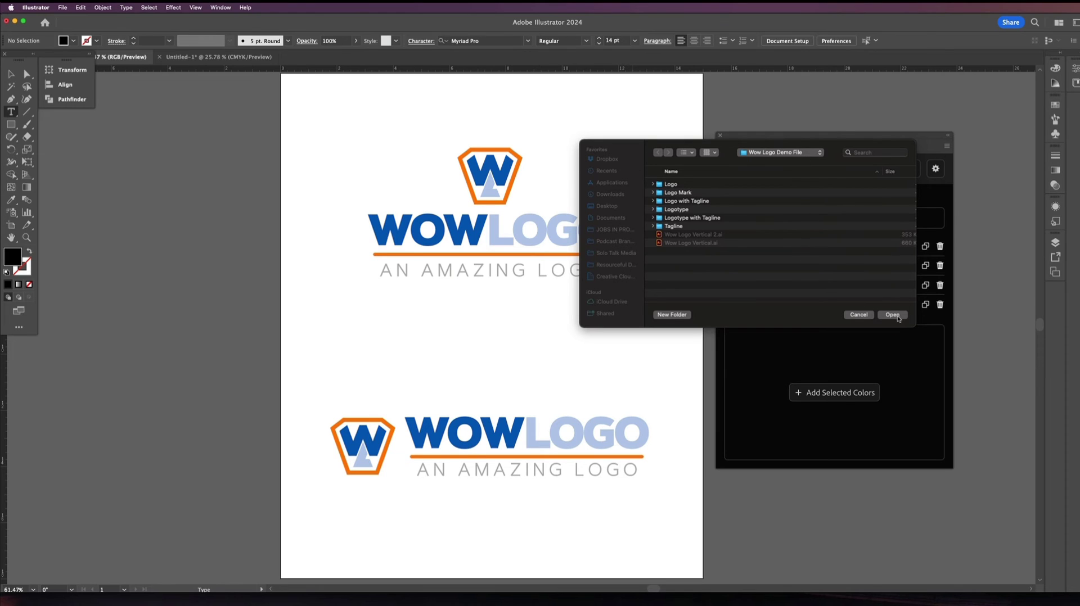
{"action": "left_click", "coordinate": [898, 317]}
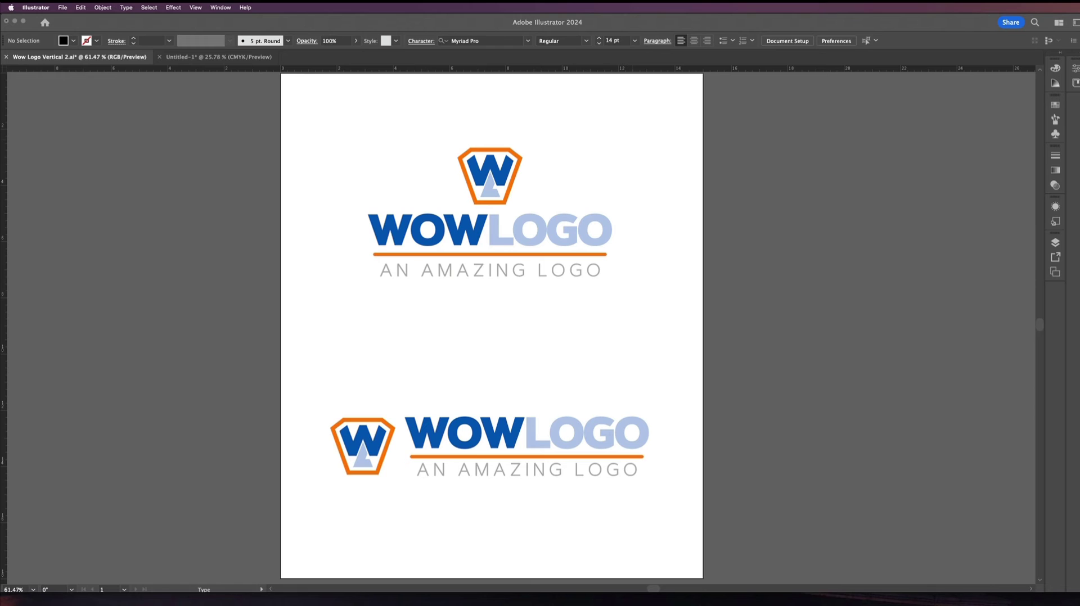
- Open Wow Logo.pdf from Finder with Adobe Illustrator 2024
{"action": "key", "text": "super+Tab"}
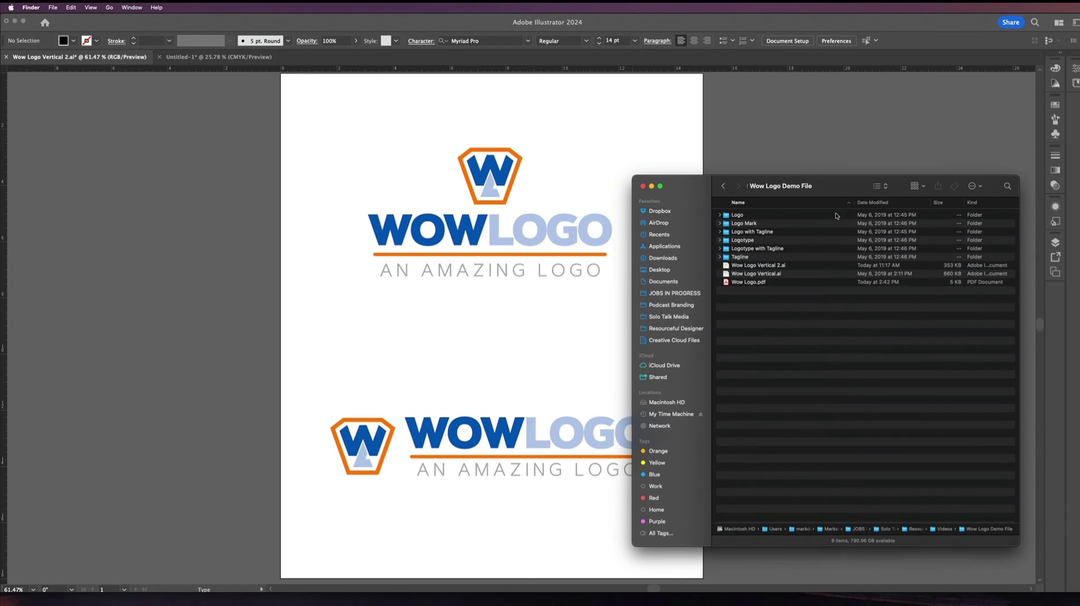
{"action": "left_click", "coordinate": [747, 284]}
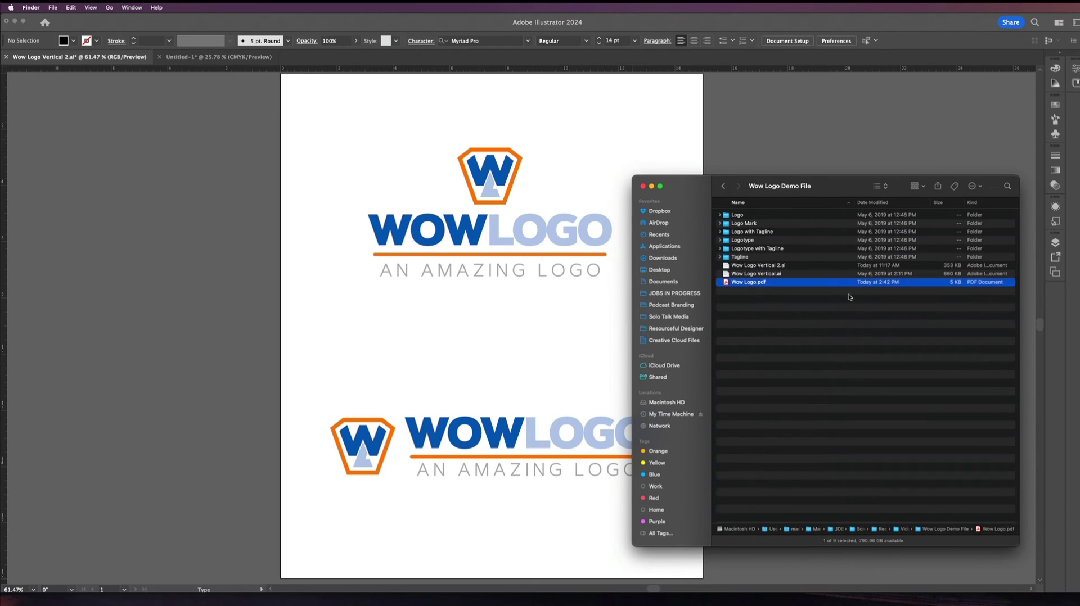
{"action": "right_click", "coordinate": [754, 285]}
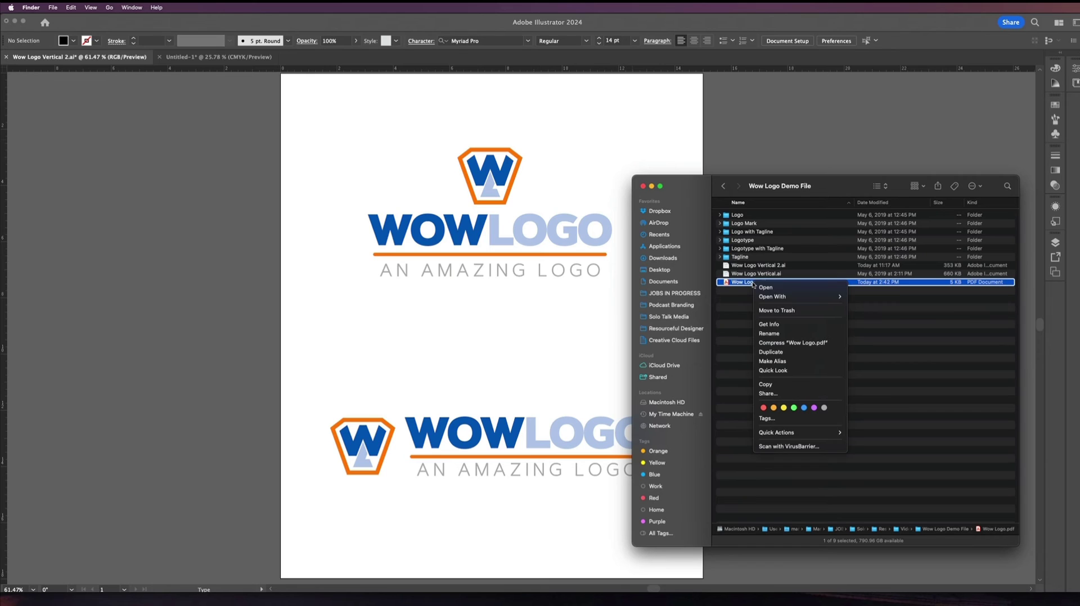
{"action": "mouse_move", "coordinate": [766, 297]}
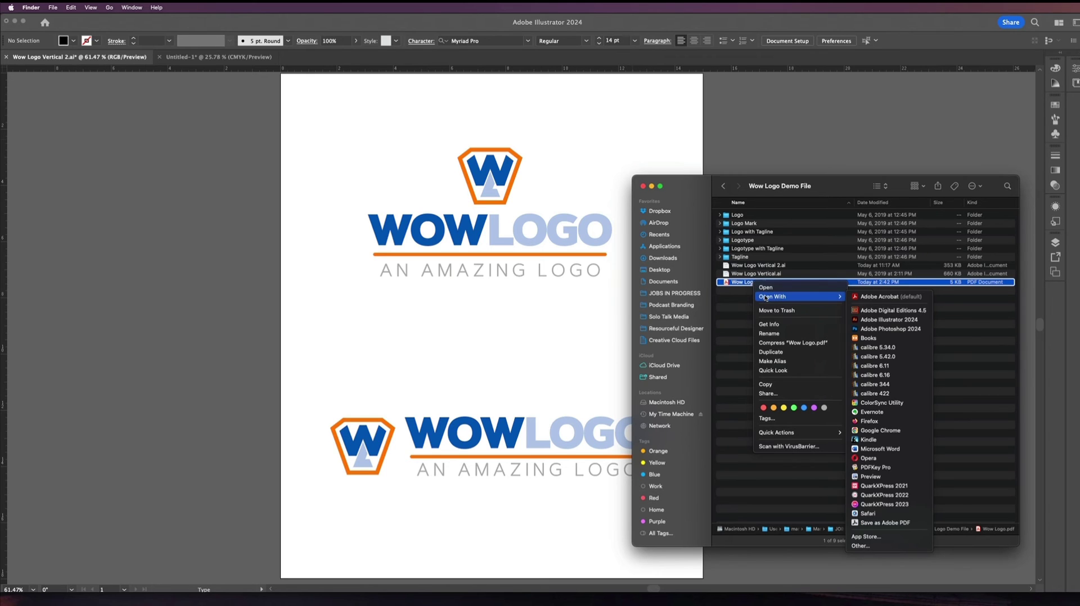
{"action": "left_click", "coordinate": [884, 320]}
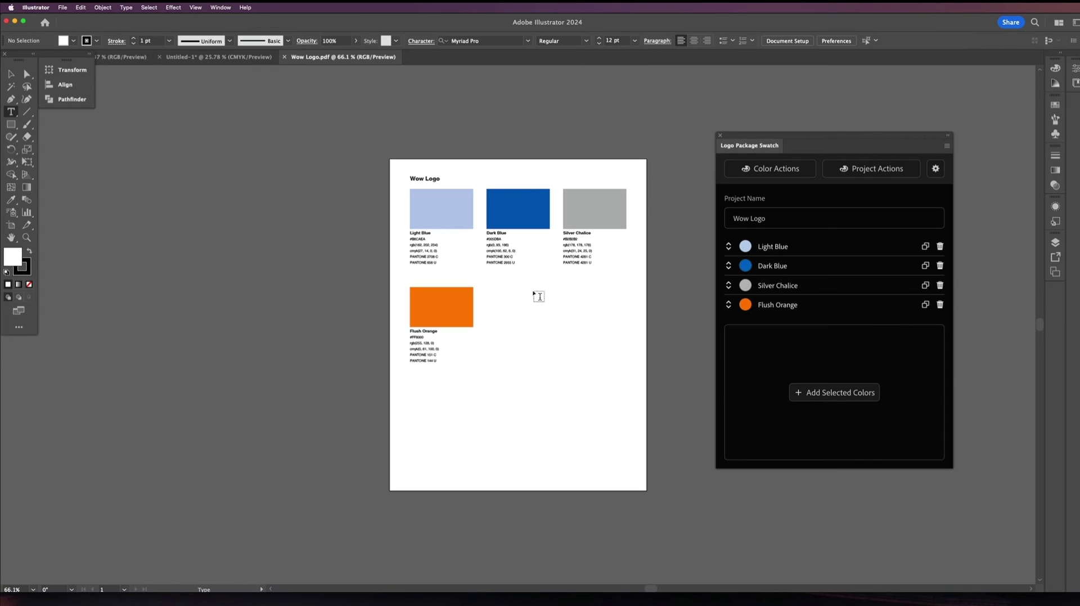
- Zoom into the colour sheet, move the swatch panel aside, and compare Light Blue's values
{"action": "key", "text": "super"}
{"action": "scroll", "coordinate": [542, 304], "scroll_direction": "up", "scroll_amount": 3}
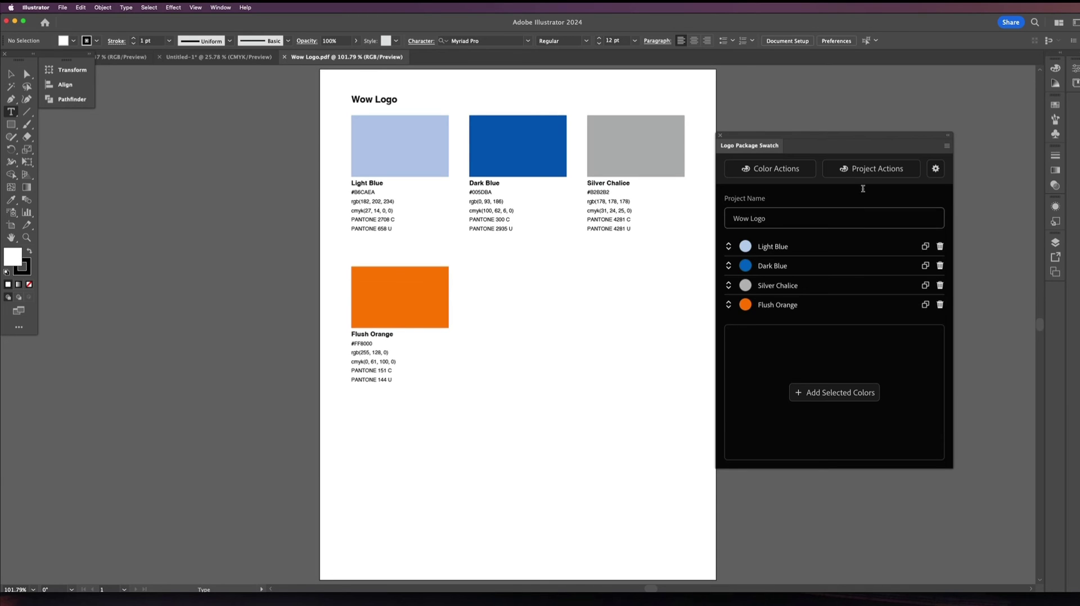
{"action": "left_click_drag", "start_coordinate": [835, 138], "coordinate": [897, 136]}
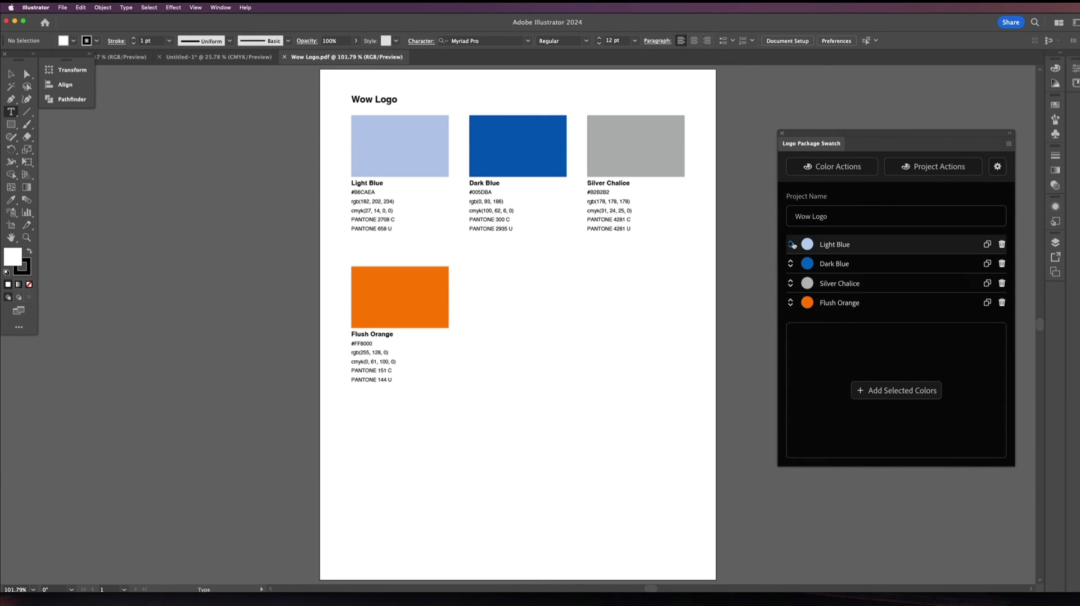
{"action": "left_click", "coordinate": [790, 245]}
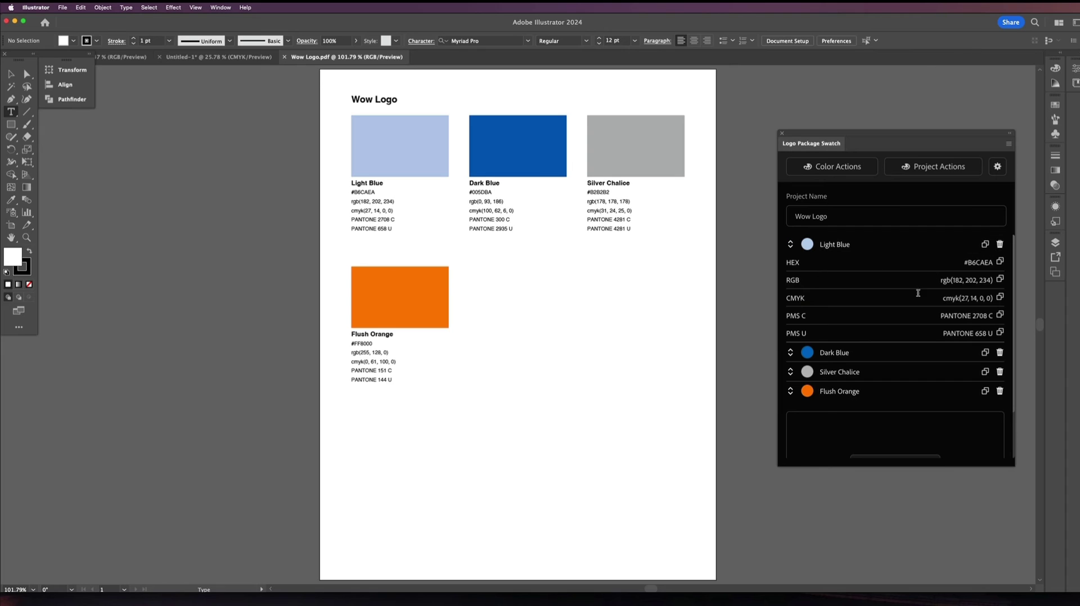
{"action": "left_click", "coordinate": [790, 246]}
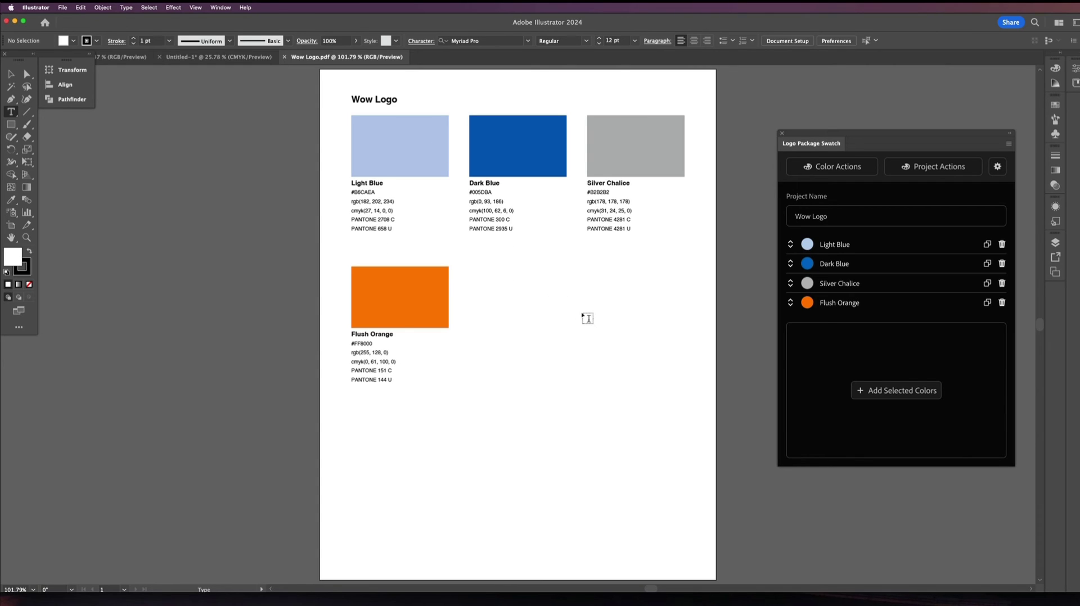
- Fully round the corners of all four swatch rectangles with the live corner widget
{"action": "left_click", "coordinate": [12, 74]}
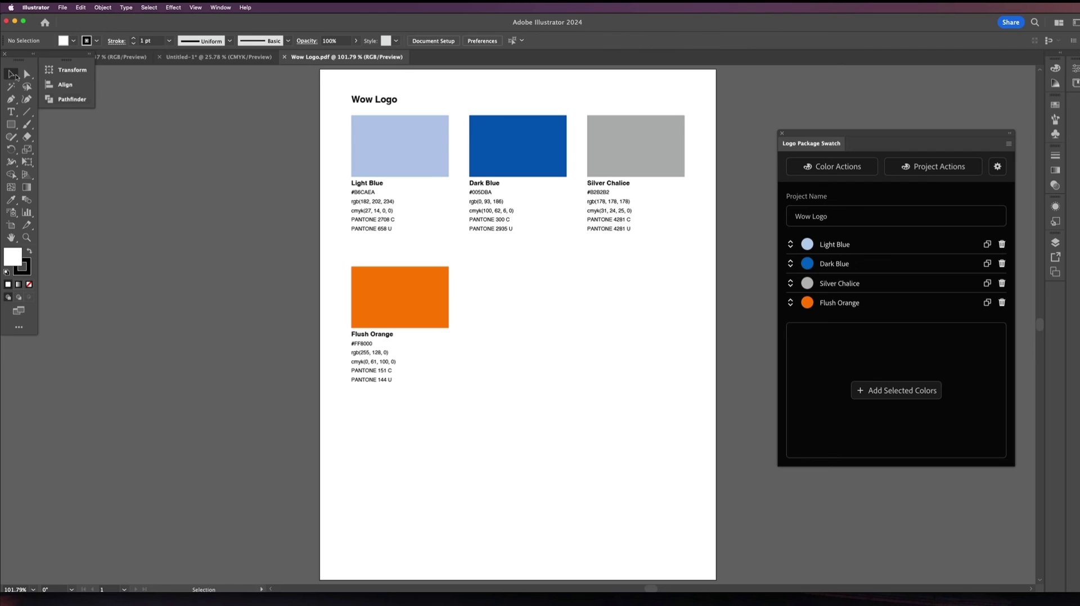
{"action": "left_click", "coordinate": [406, 154]}
{"action": "left_click", "coordinate": [518, 149], "text": "shift"}
{"action": "left_click", "coordinate": [627, 146], "text": "shift"}
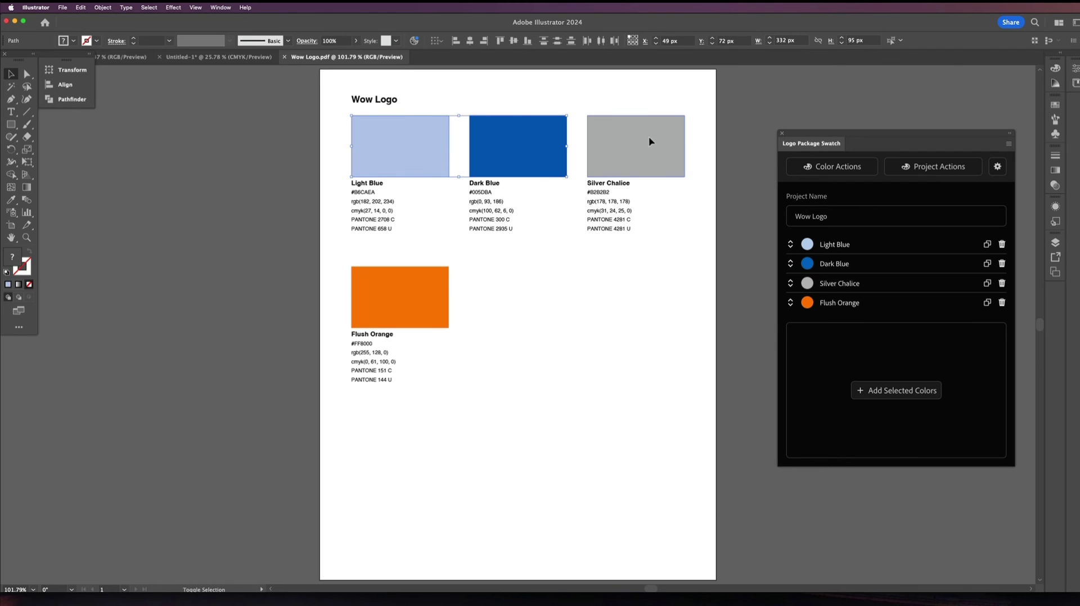
{"action": "left_click", "coordinate": [423, 281], "text": "shift"}
{"action": "key", "text": "a"}
{"action": "left_click", "coordinate": [410, 136]}
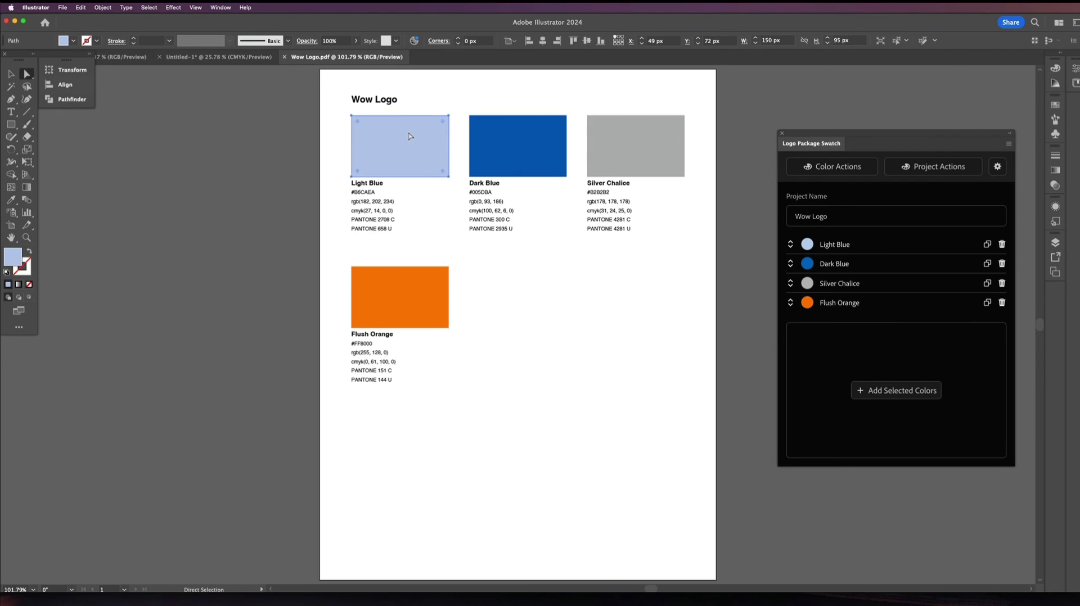
{"action": "left_click", "coordinate": [537, 162], "text": "shift"}
{"action": "left_click", "coordinate": [665, 149], "text": "shift"}
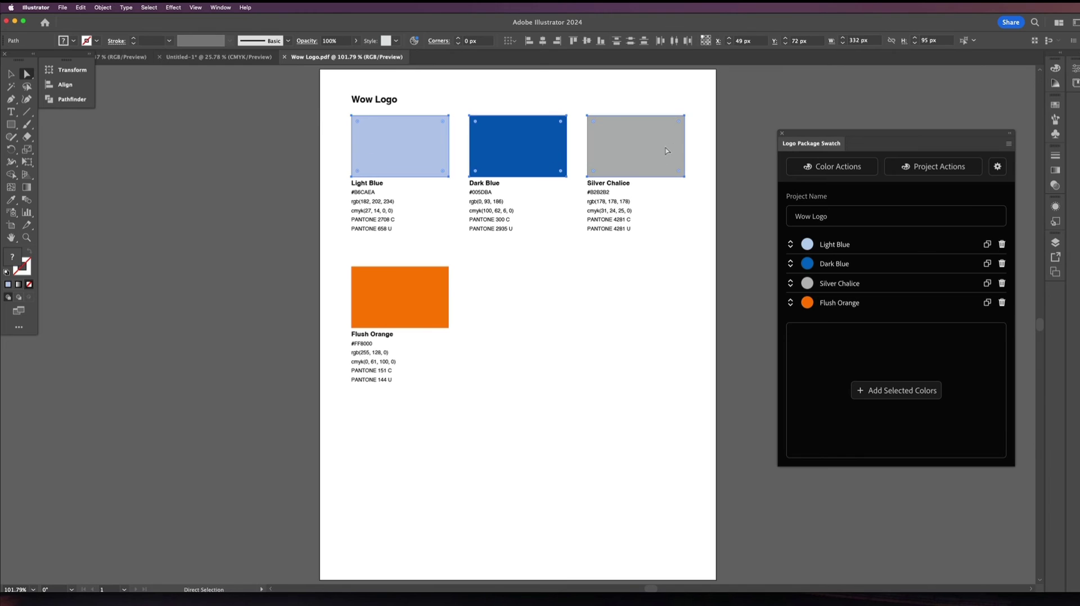
{"action": "left_click", "coordinate": [420, 280], "text": "shift"}
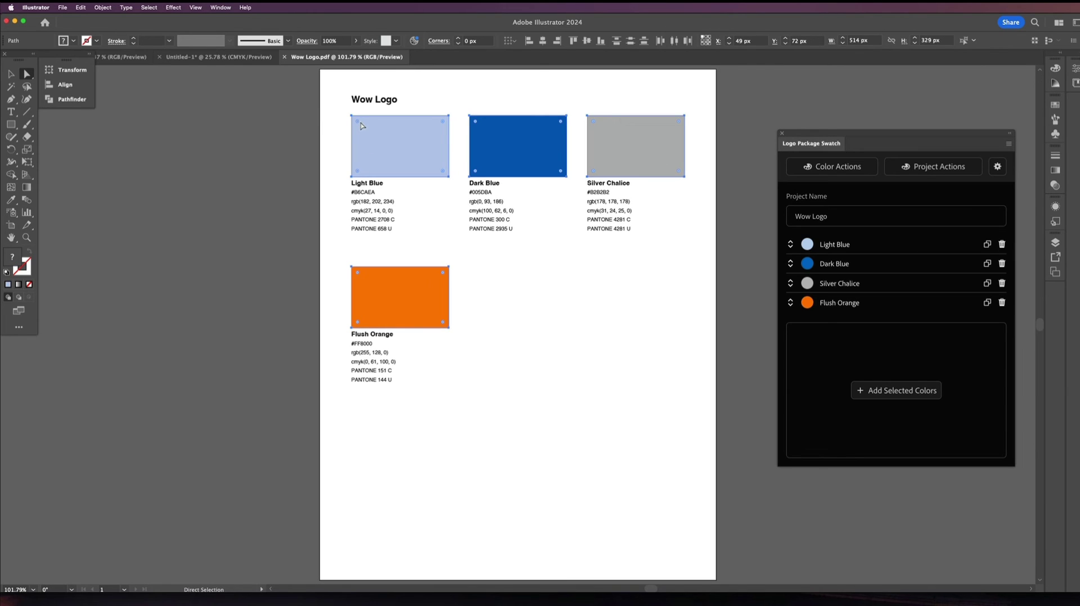
{"action": "left_click_drag", "start_coordinate": [358, 124], "coordinate": [405, 162]}
- Nudge the four rounded swatches slightly to the left
{"action": "left_click", "coordinate": [560, 325]}
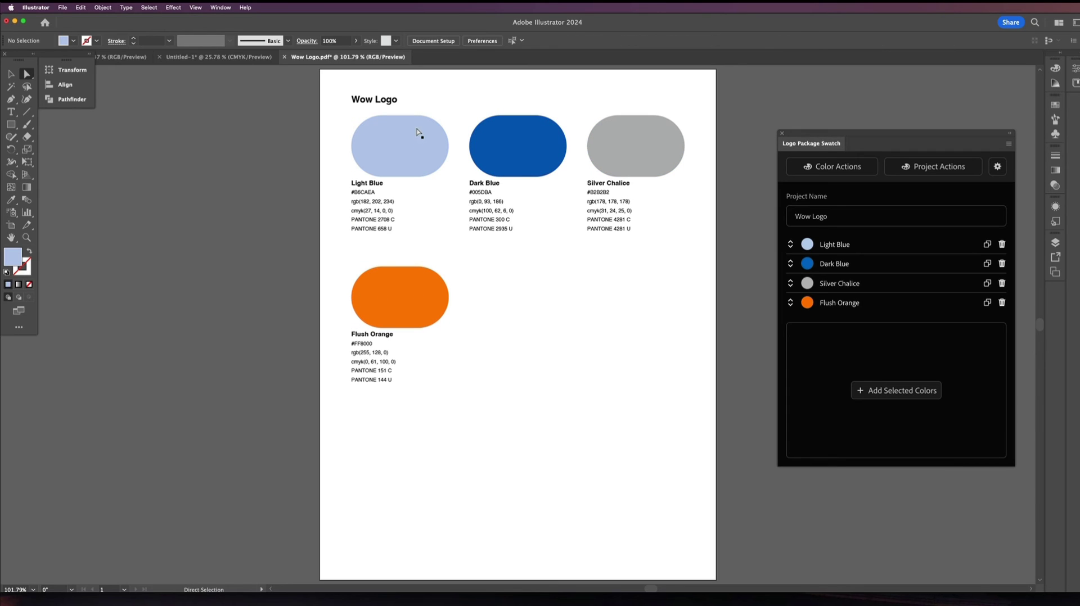
{"action": "key", "text": "v"}
{"action": "left_click", "coordinate": [401, 149]}
{"action": "left_click", "coordinate": [513, 144], "text": "shift"}
{"action": "left_click", "coordinate": [618, 147], "text": "shift"}
{"action": "left_click", "coordinate": [399, 295], "text": "shift"}
{"action": "left_click_drag", "start_coordinate": [406, 294], "coordinate": [395, 295]}
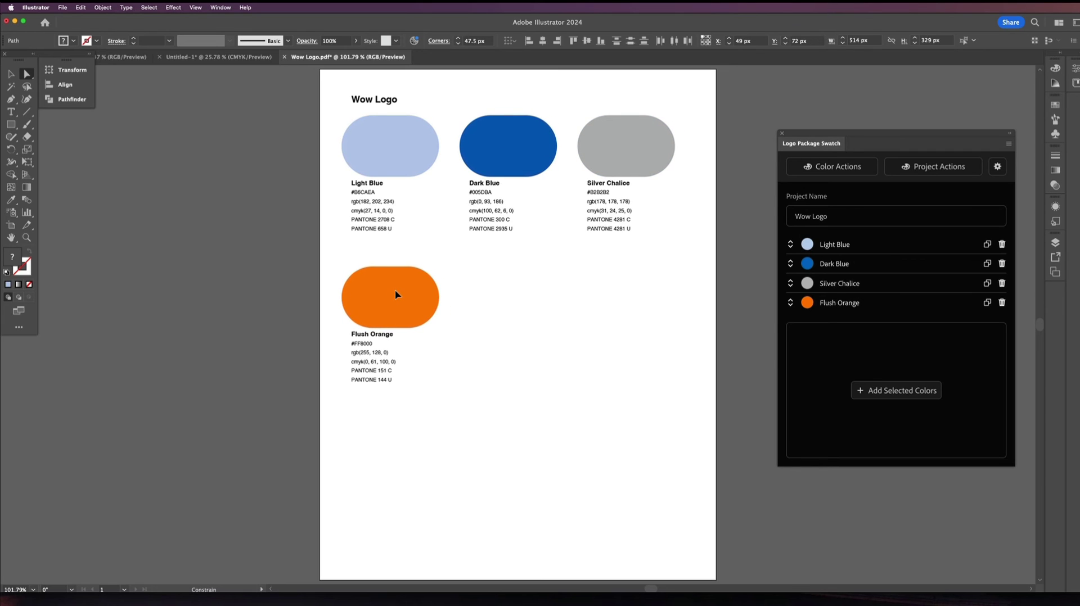
{"action": "left_click", "coordinate": [517, 310]}
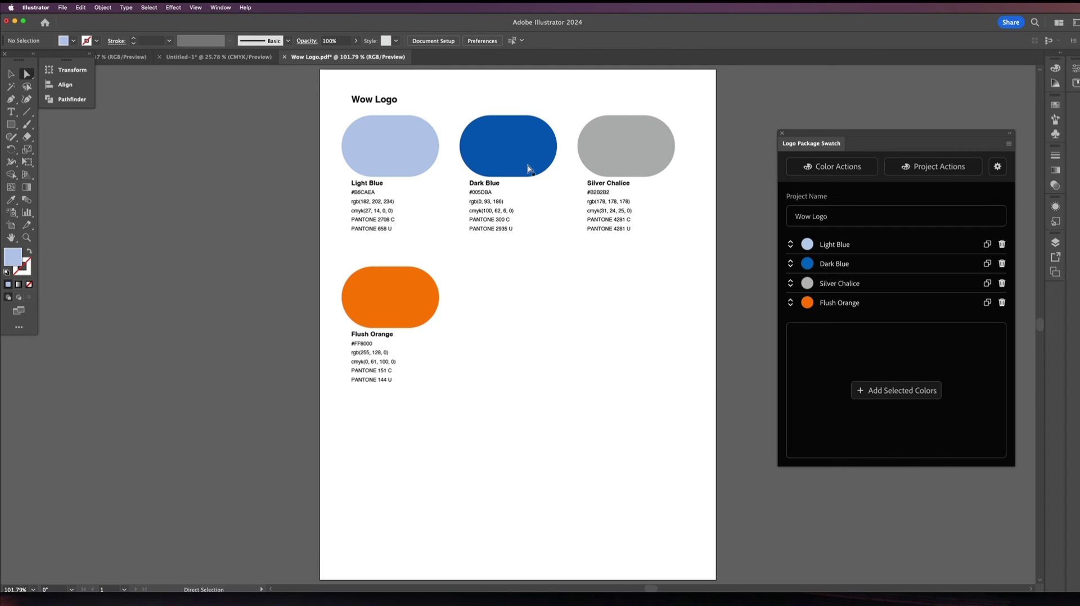
{"action": "scroll", "coordinate": [508, 210], "scroll_direction": "right", "scroll_amount": 1}
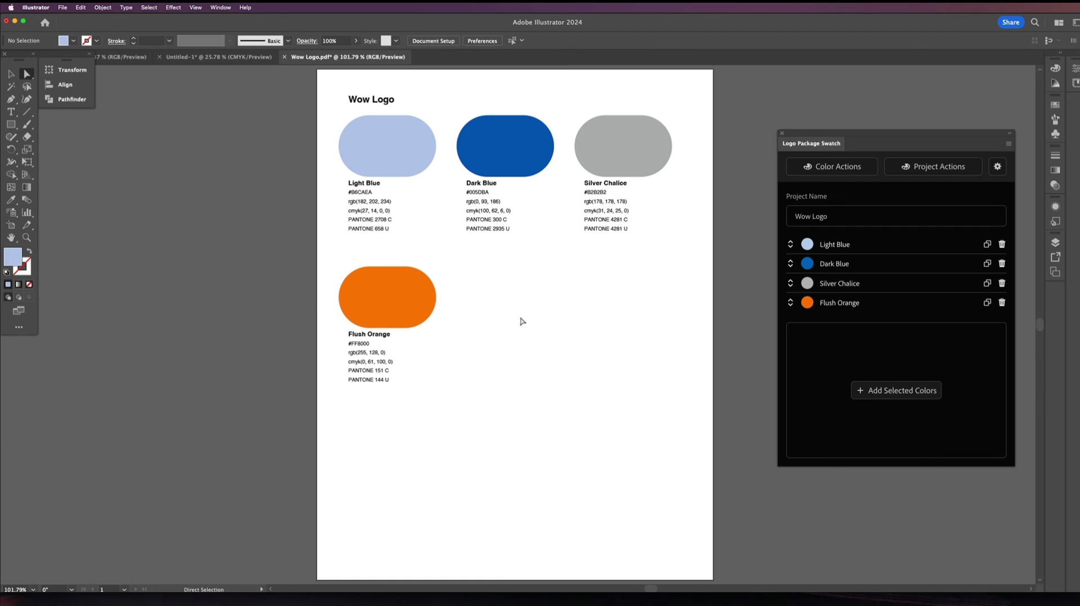
{"action": "scroll", "coordinate": [540, 265], "scroll_direction": "left", "scroll_amount": 1}
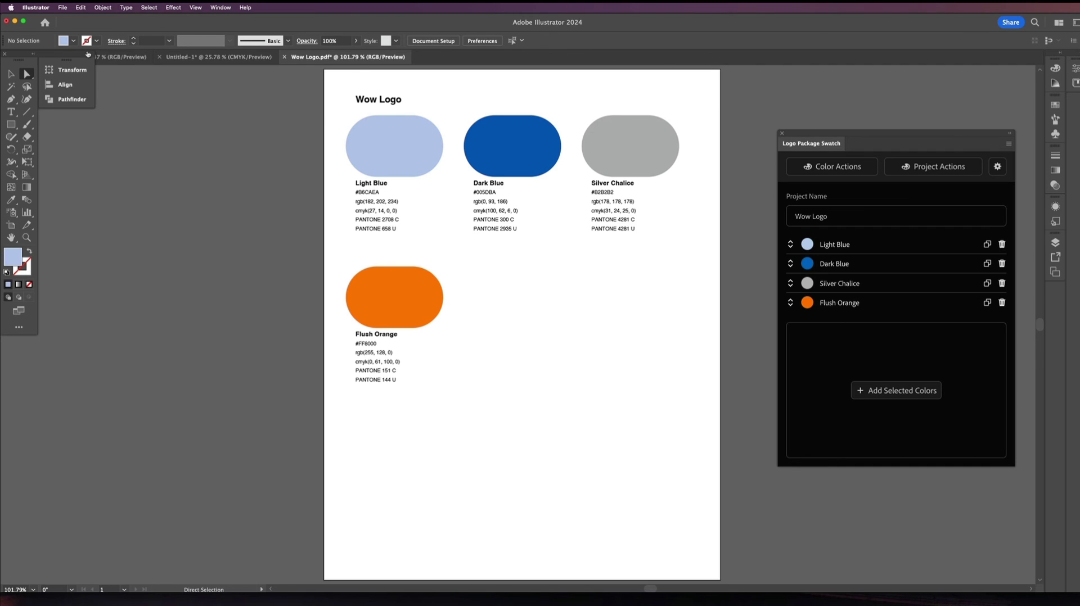
- Switch back to the Wow Logo Vertical 2.ai logo document
{"action": "left_click", "coordinate": [119, 57]}
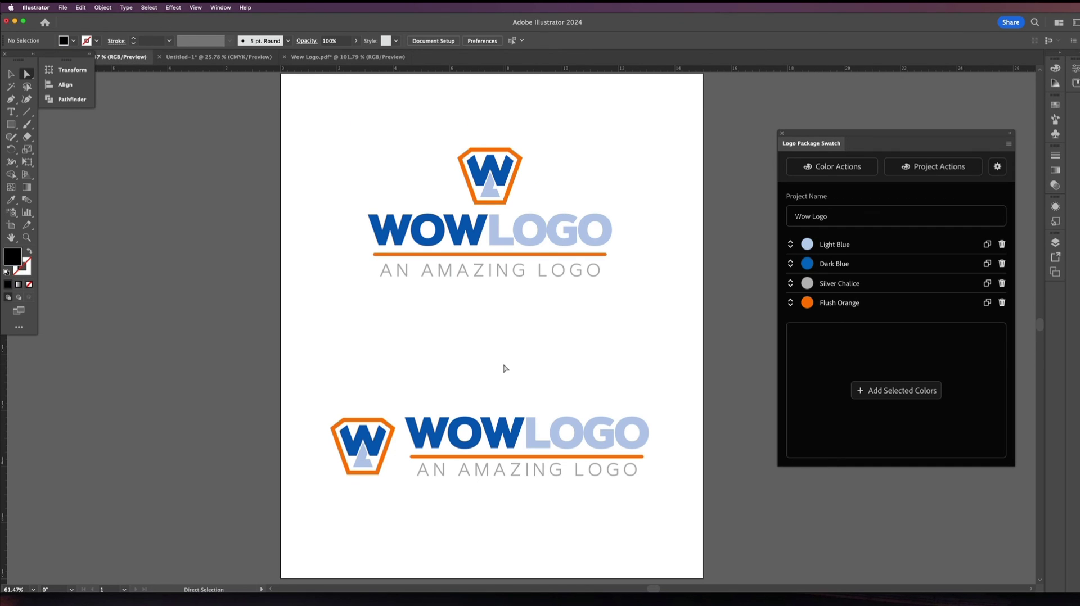